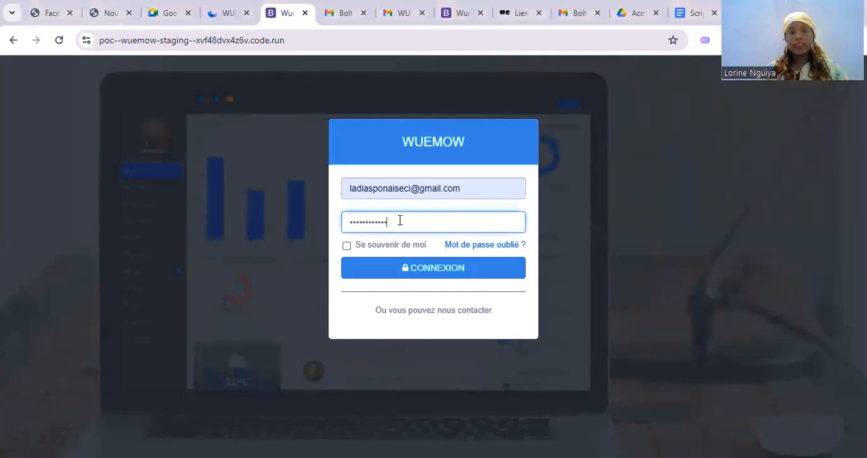
Step: Sign in to WUEMOW and decline Chrome's offer to save the password
click(432, 271)
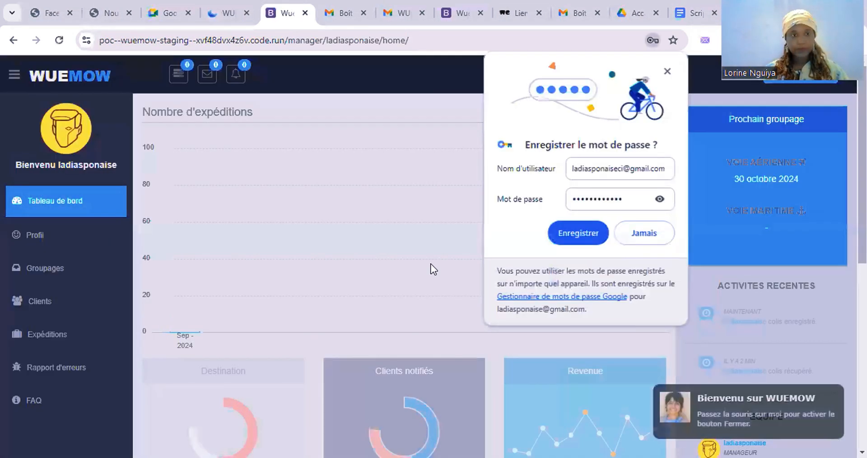
click(667, 71)
scroll(552, 294, down, 10)
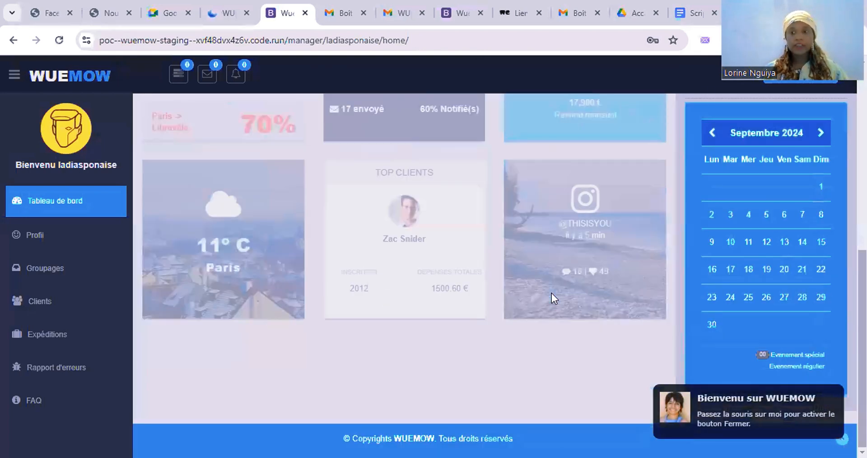
scroll(551, 293, up, 8)
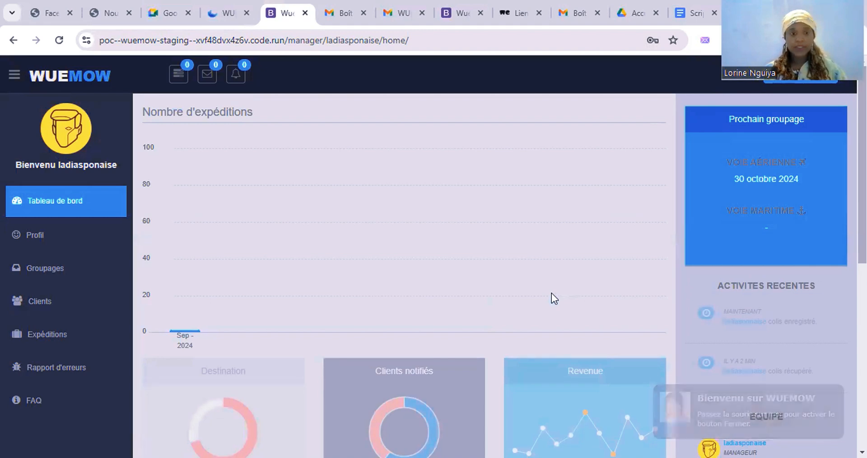
scroll(551, 294, down, 6)
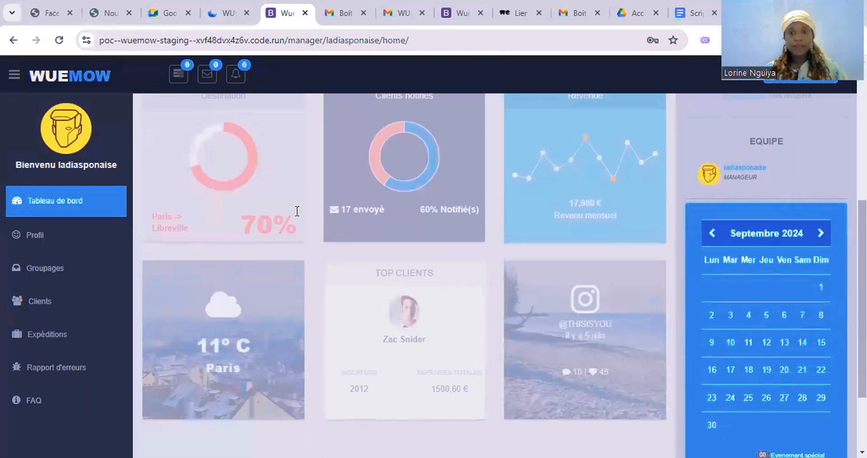
scroll(483, 318, up, 2)
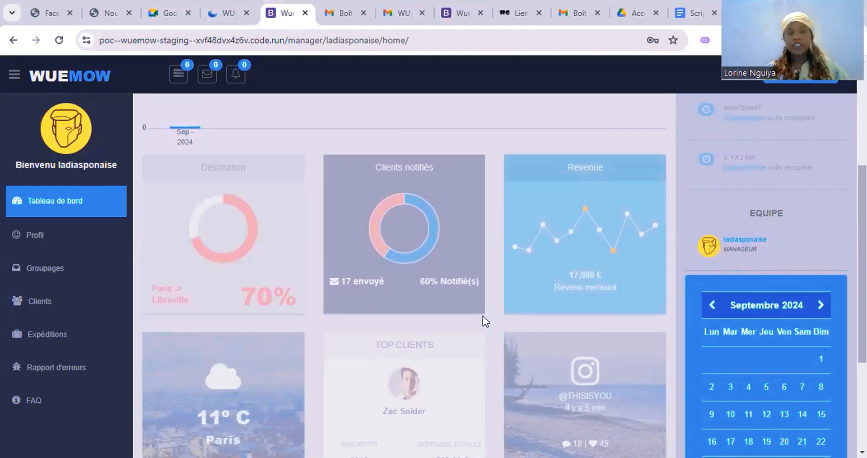
Step: Scroll through the dashboard's shipments chart, summary cards and calendar
scroll(483, 315, down, 2)
scroll(483, 316, up, 3)
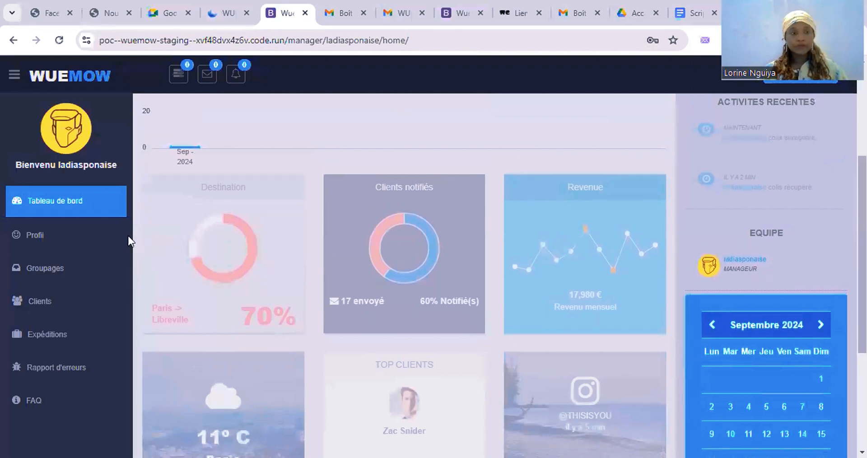
scroll(352, 224, up, 2)
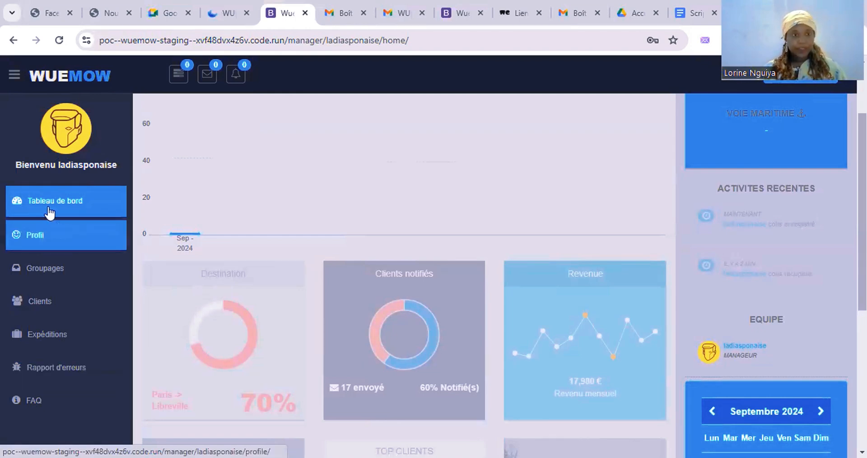
scroll(322, 162, up, 2)
scroll(321, 162, down, 3)
scroll(322, 163, up, 3)
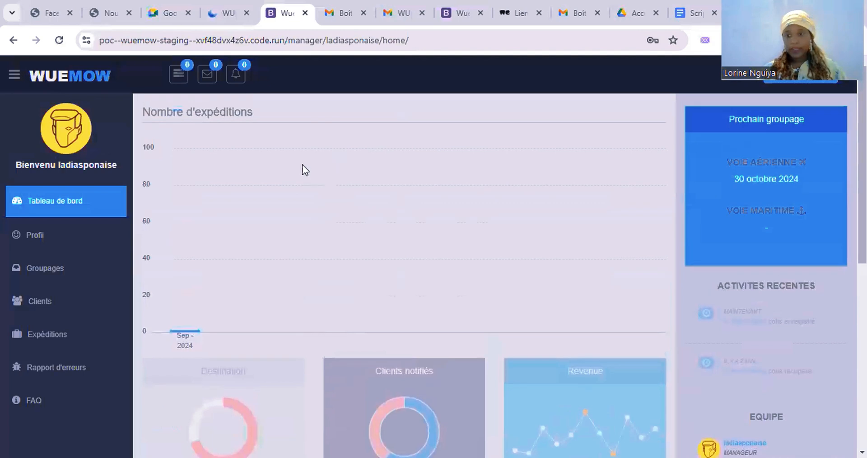
scroll(452, 195, down, 1)
scroll(454, 195, down, 2)
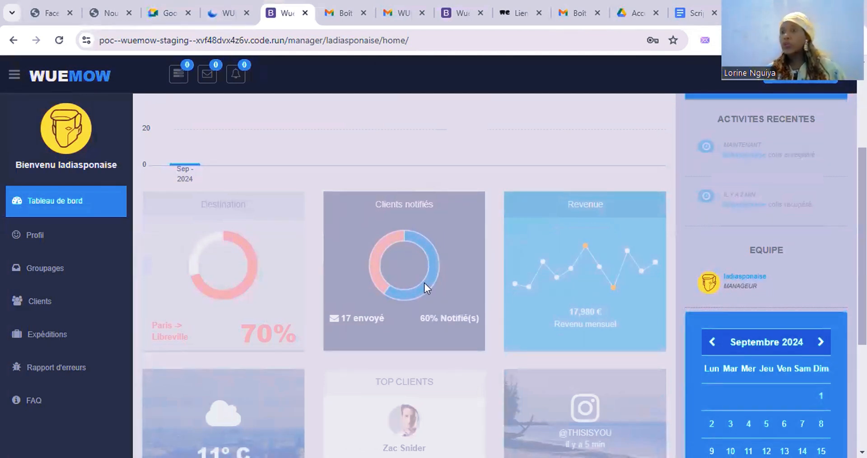
scroll(424, 283, down, 2)
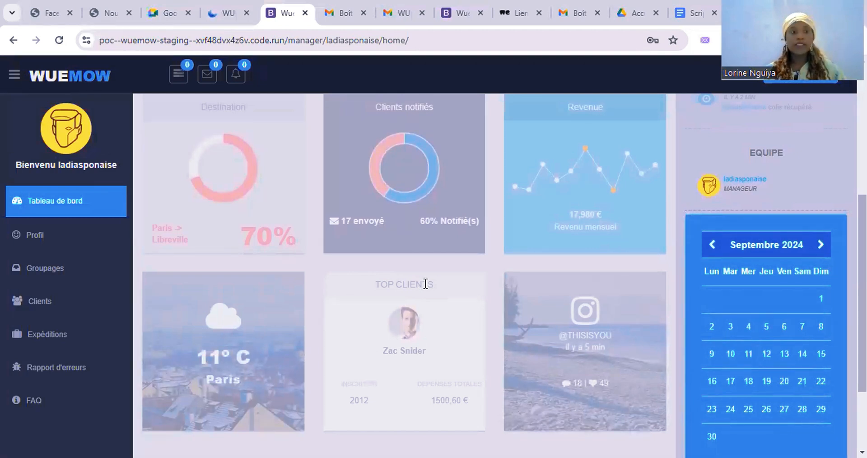
Step: Open Profil on the MODIFIER PROFIL tab to view the company, e-mail, phone and address form
click(81, 240)
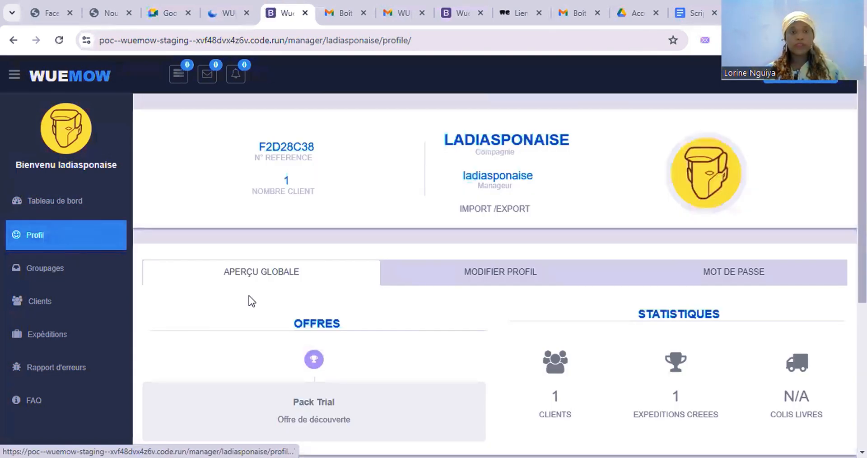
scroll(371, 261, down, 1)
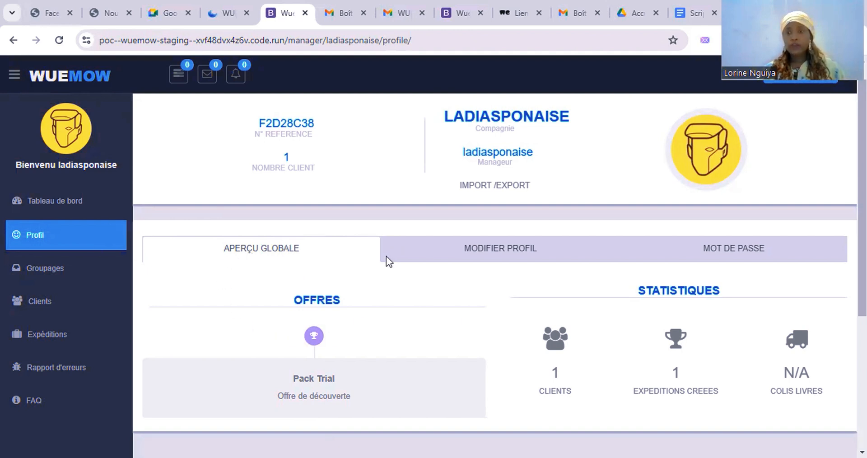
click(509, 253)
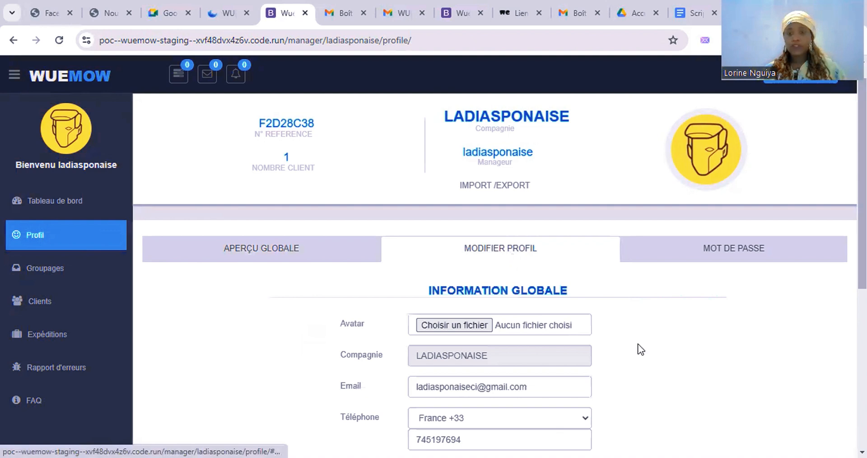
scroll(640, 349, down, 2)
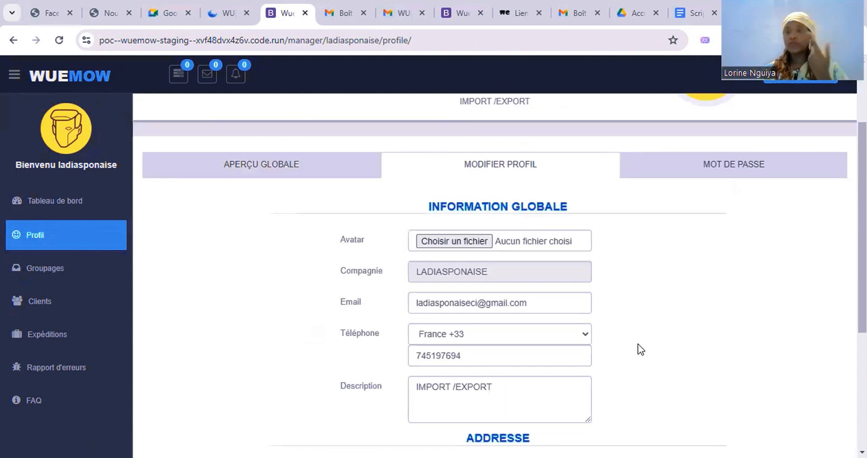
scroll(714, 292, up, 1)
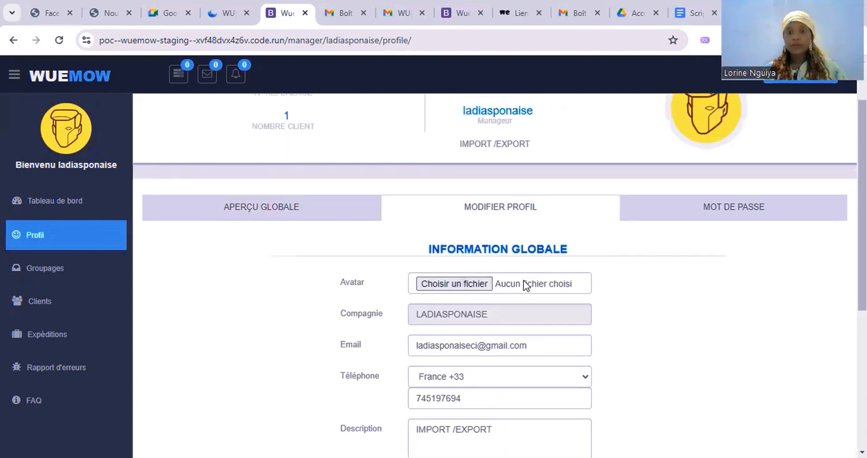
scroll(525, 301, down, 2)
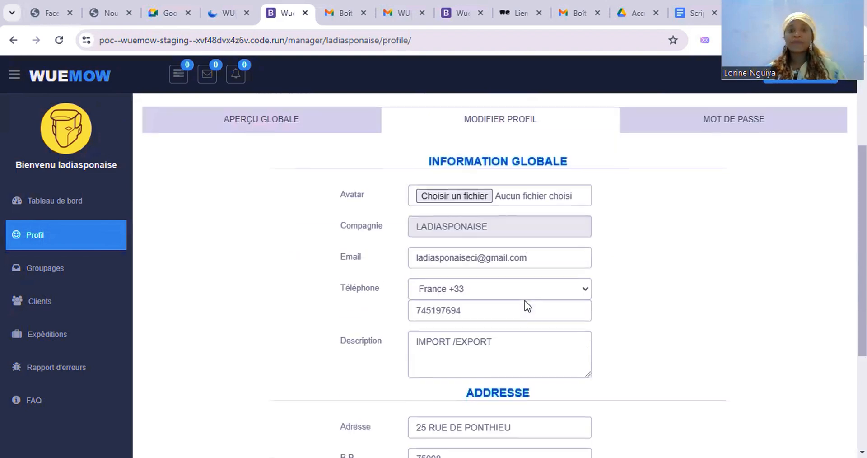
scroll(525, 301, up, 2)
scroll(524, 301, down, 5)
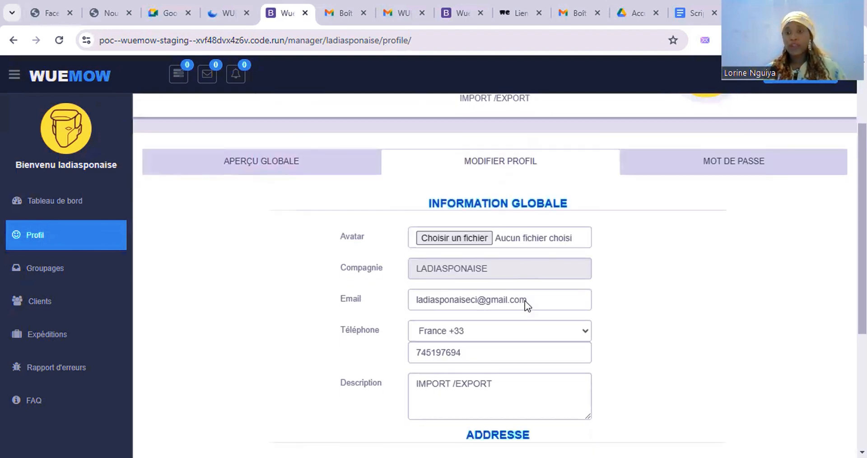
scroll(526, 300, up, 6)
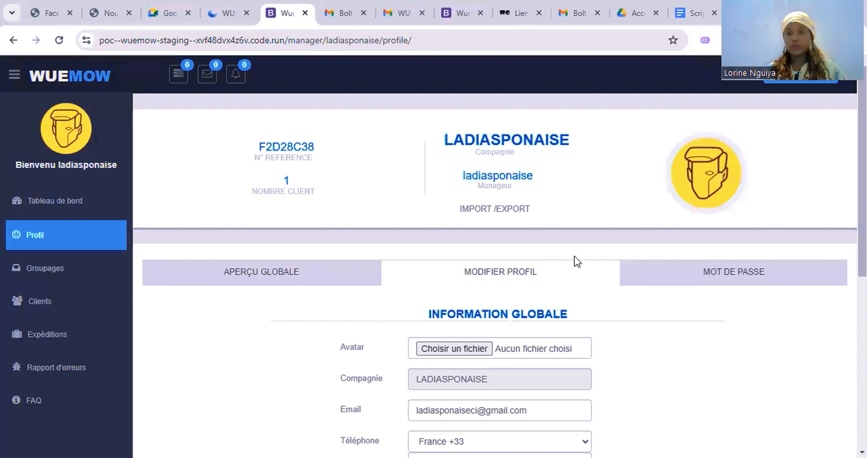
Step: Show the MOT DE PASSE change form, then expand the Groupages sidebar section
click(687, 273)
scroll(705, 335, down, 1)
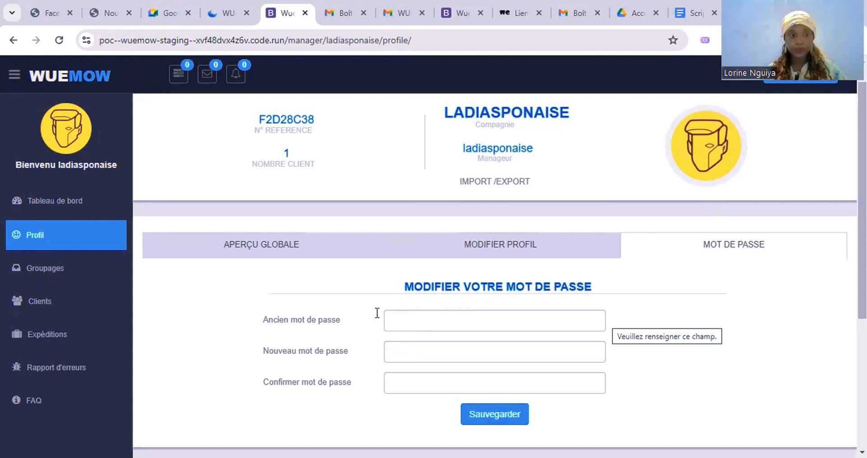
click(62, 275)
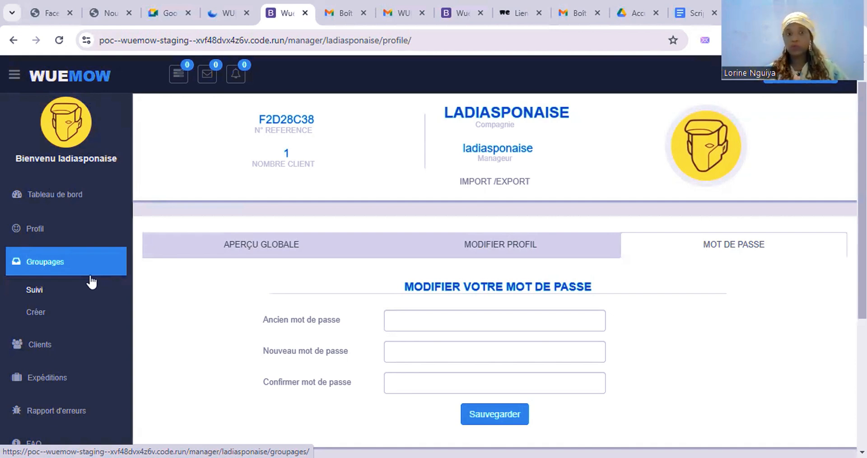
Step: Create a new groupage with departure date 20-09-2024
click(39, 313)
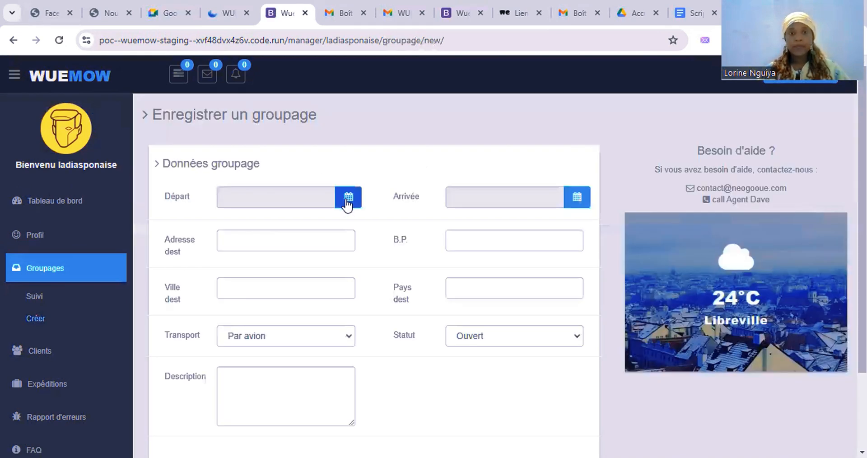
click(348, 197)
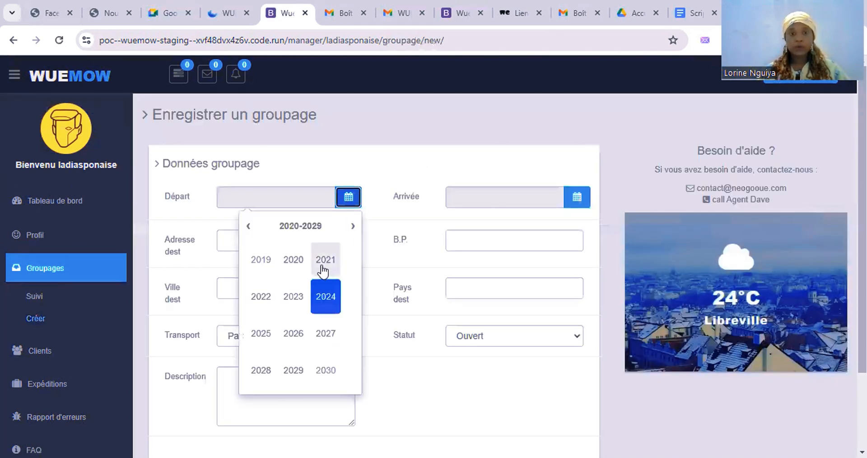
click(326, 306)
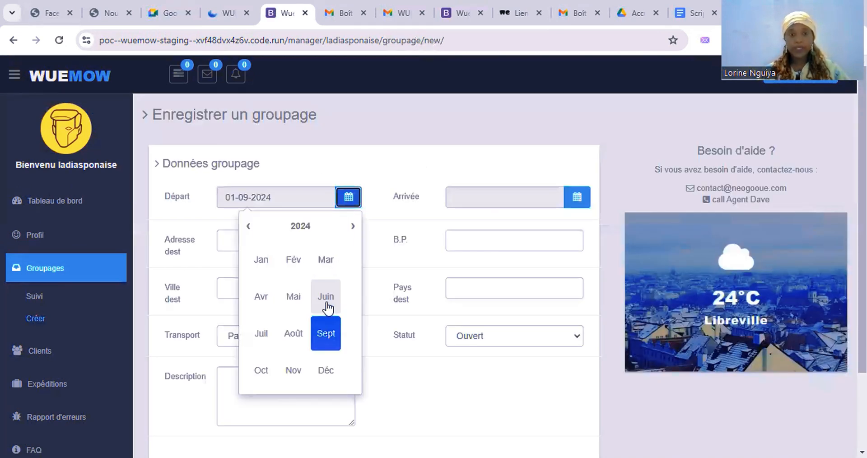
click(328, 330)
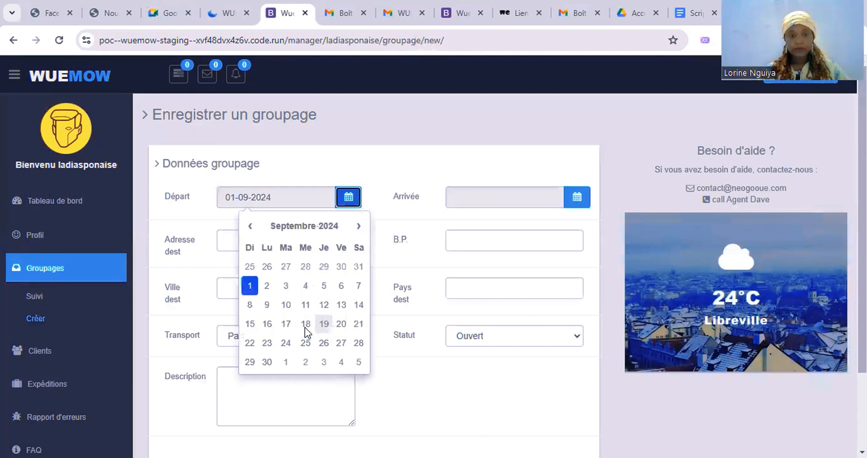
click(342, 329)
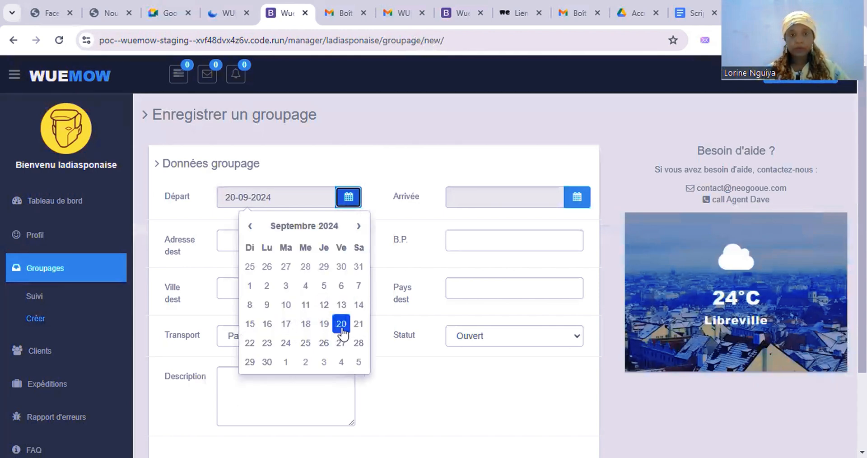
click(400, 221)
Step: Set the groupage arrival date to 21-09-2024
click(577, 199)
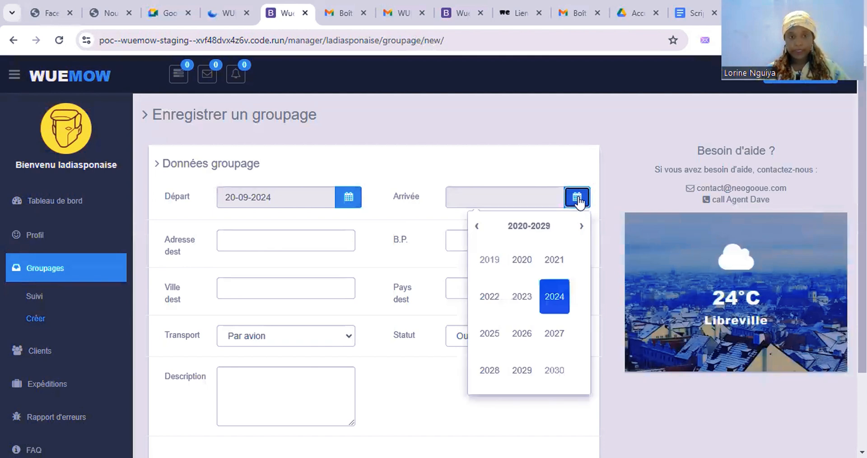
click(555, 297)
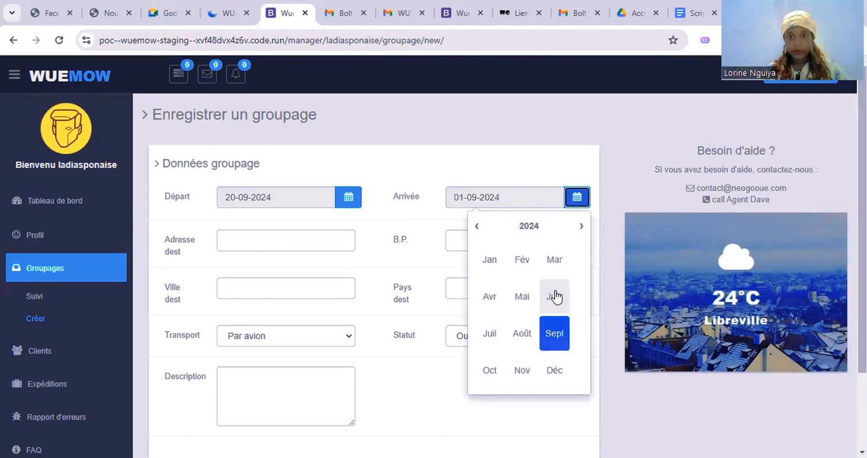
click(553, 337)
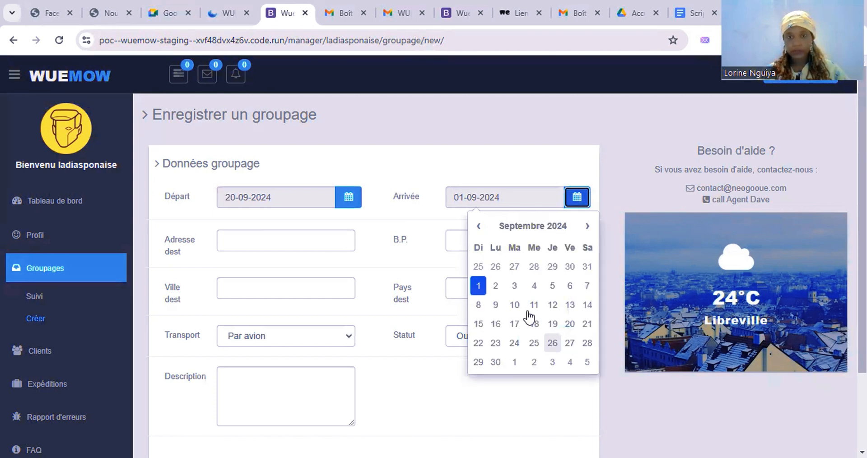
click(587, 324)
click(310, 245)
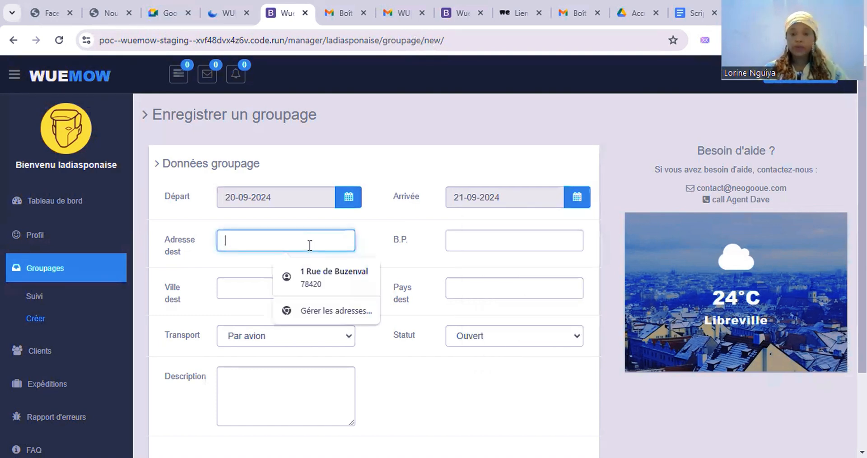
Step: Enter destination LIBREVILLE, postal box 0000, country GABON and city LIBREVILLE
text(LIBREV)
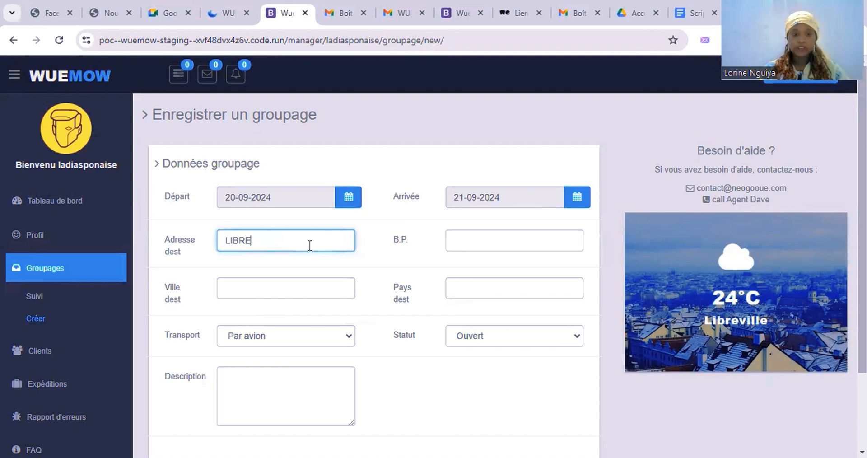
text(LE)
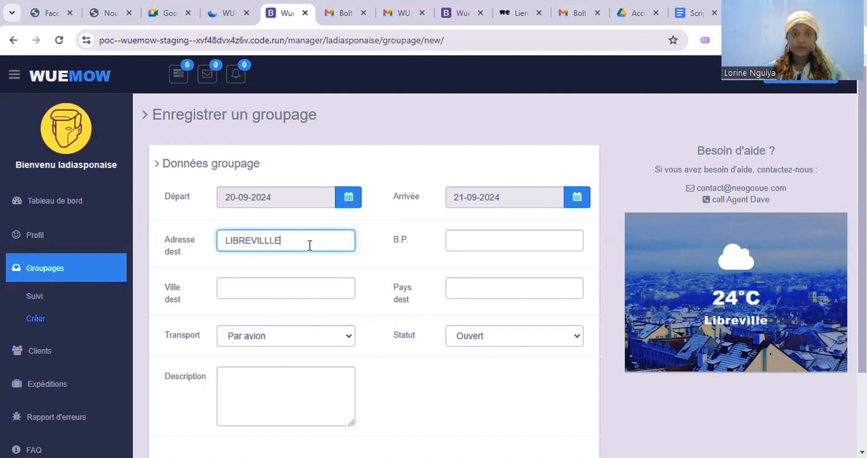
click(532, 247)
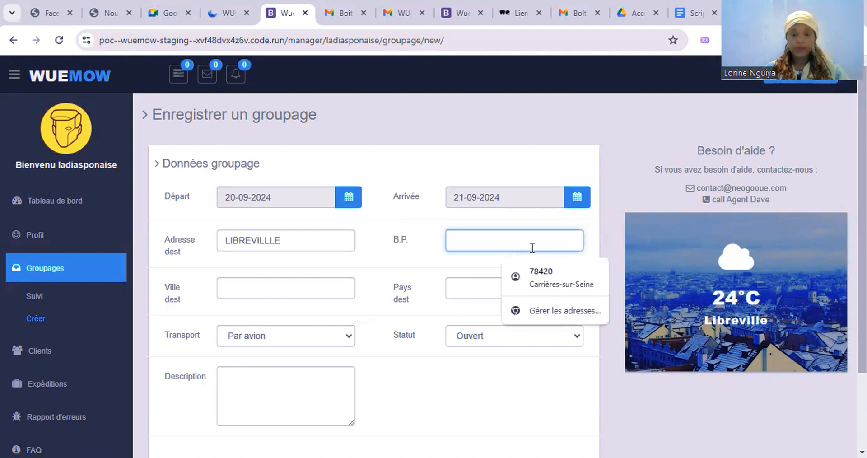
text(0000)
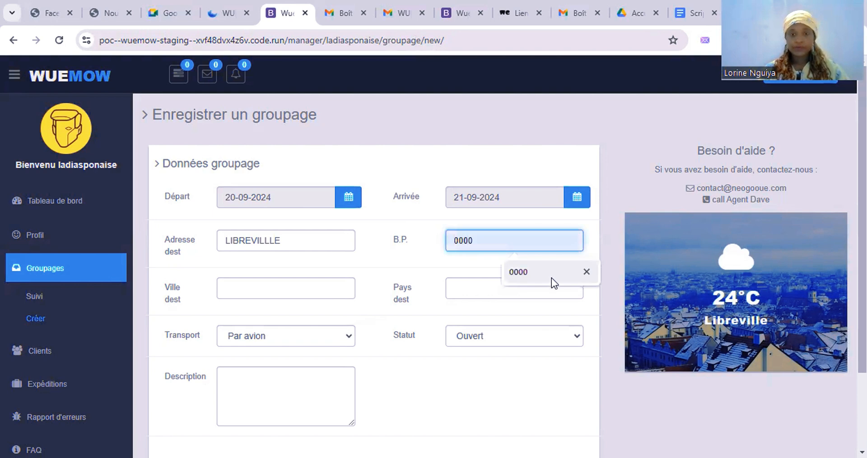
click(551, 278)
click(507, 293)
text(GABON)
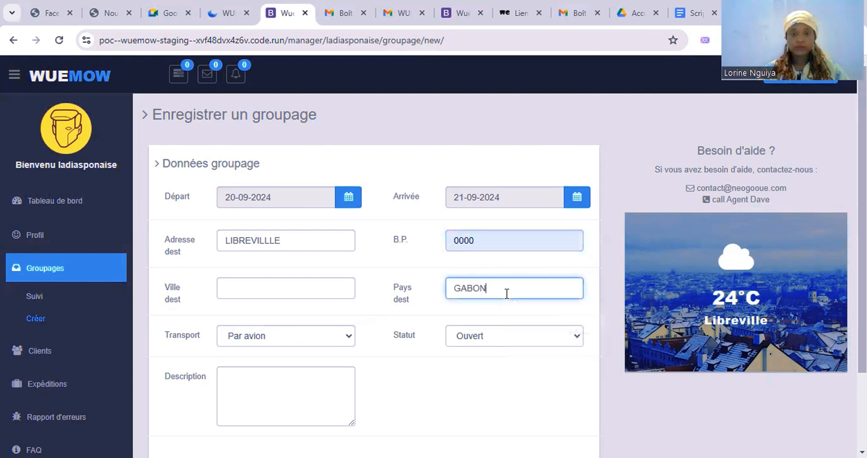
click(293, 295)
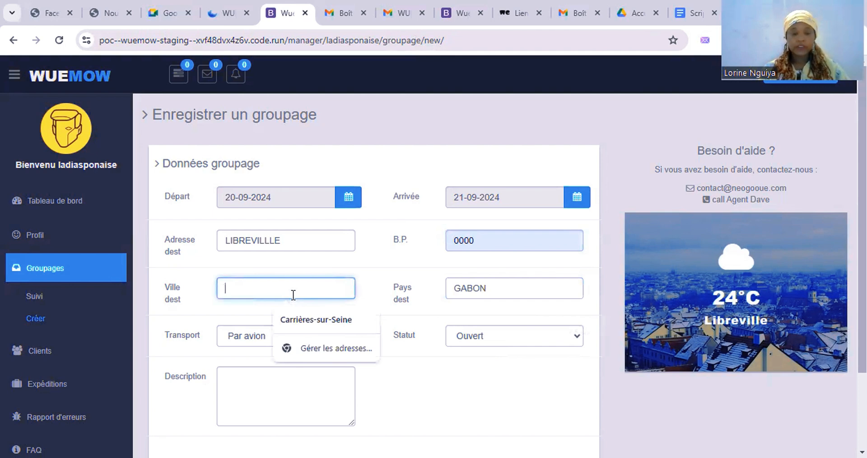
text(LI)
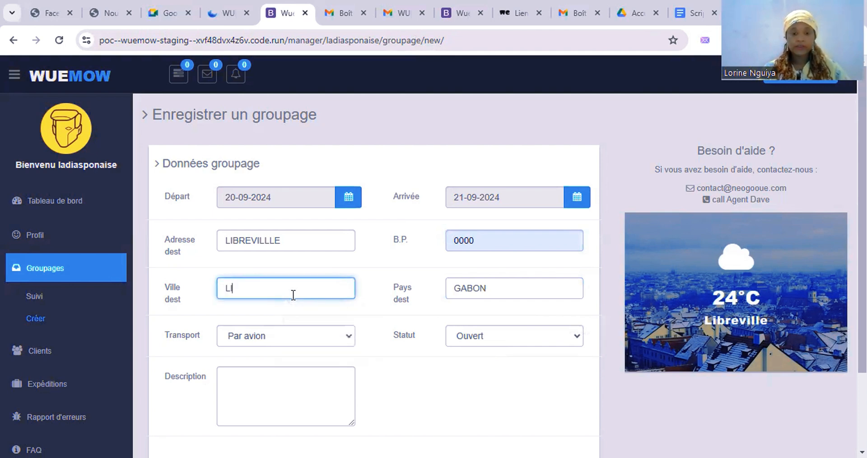
text(BREVILLE)
Step: Extend the destination address with ', QUARTIER NZENG', fixing the typos
click(291, 245)
text(?)
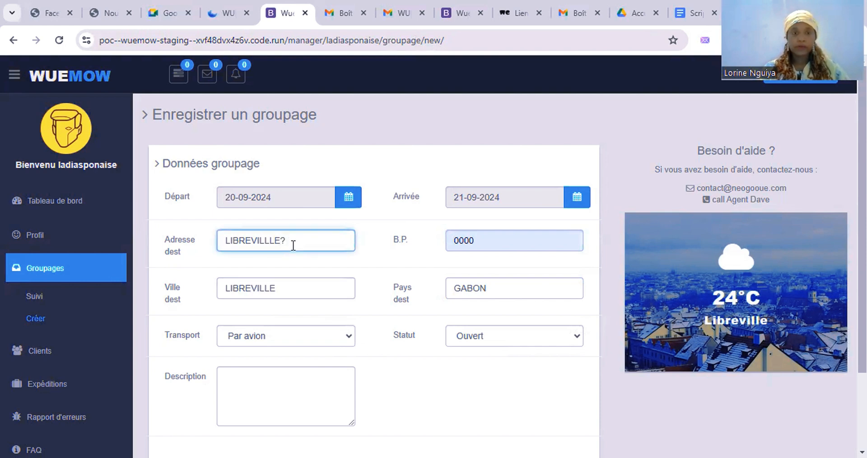
key(BackSpace)
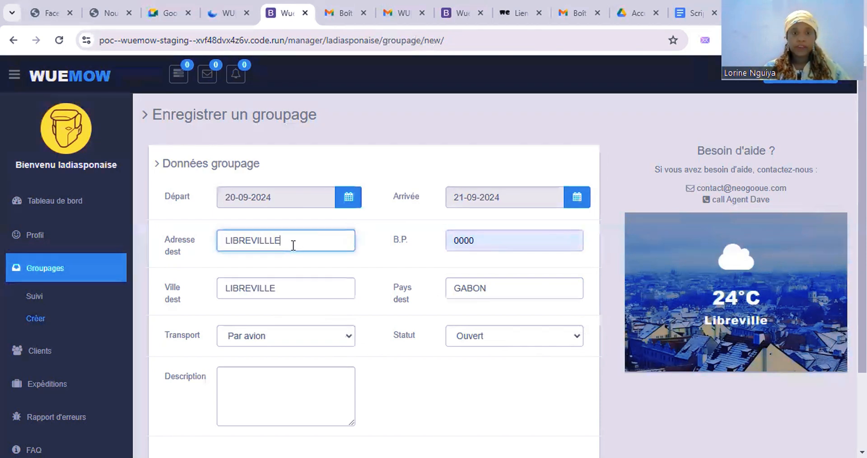
text(, QUARTIER NN)
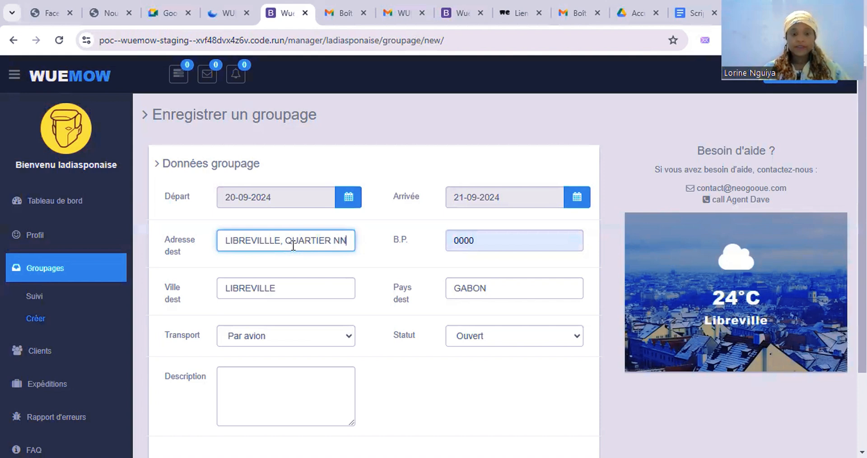
text(ZENG A)
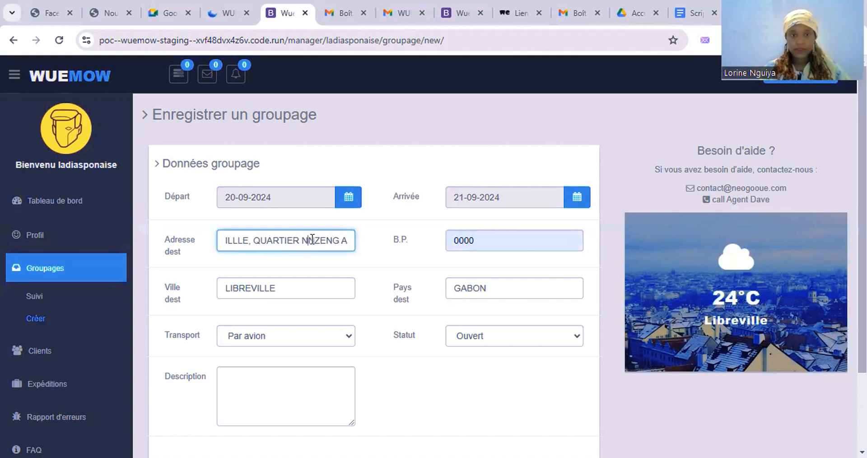
click(312, 239)
key(BackSpace)
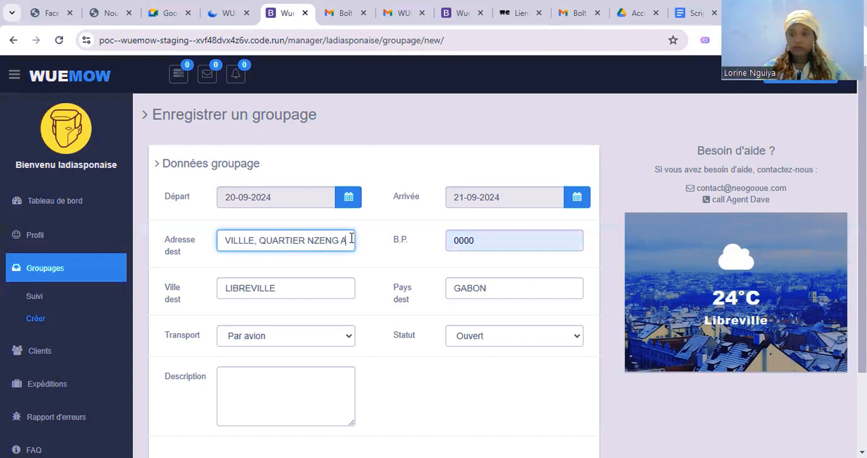
key(BackSpace)
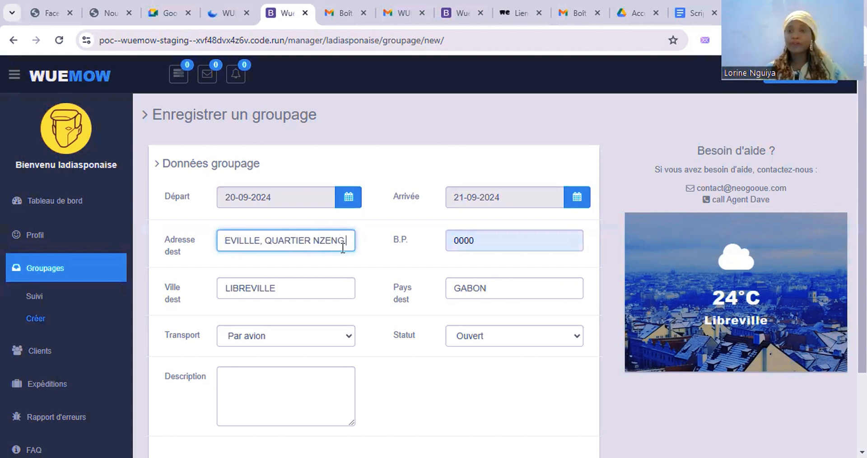
Step: Keep status Ouvert and describe it as '2 ème groupage du mois septembre'
scroll(346, 241, down, 1)
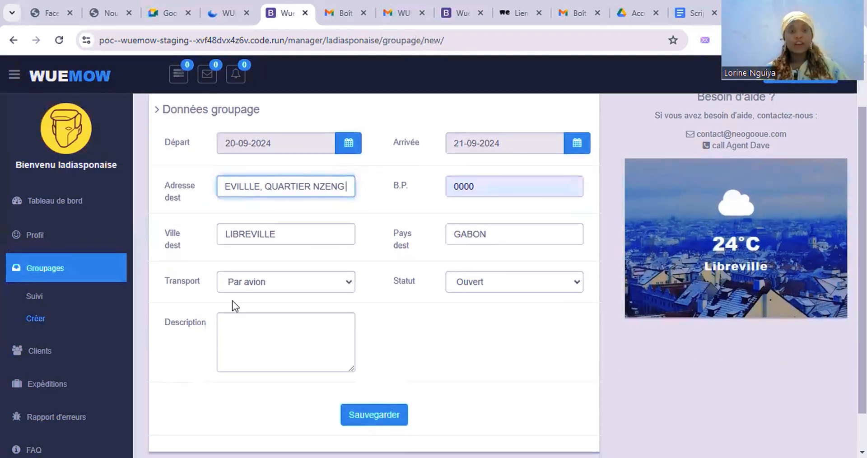
click(485, 283)
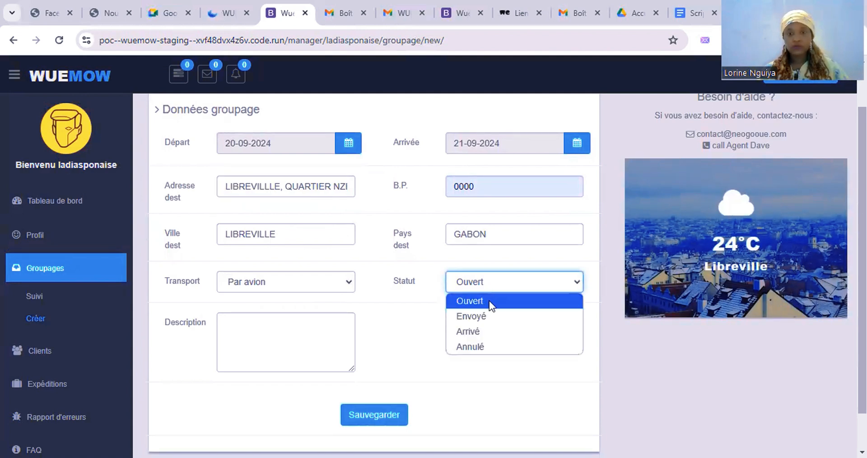
click(489, 300)
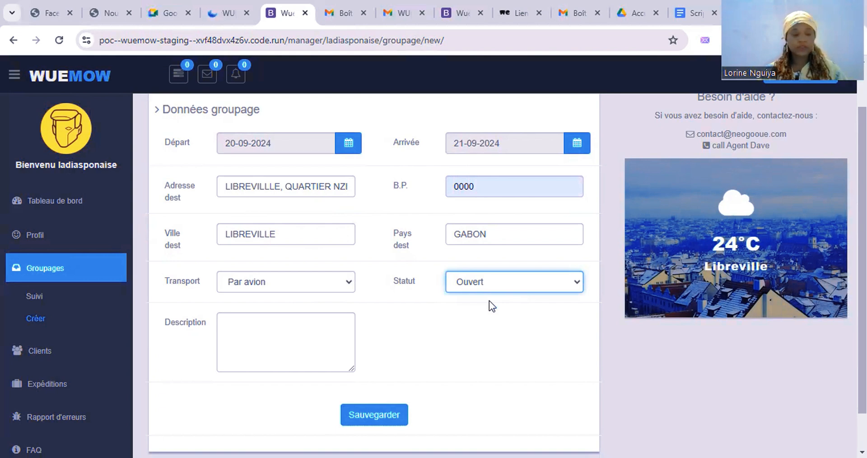
click(310, 332)
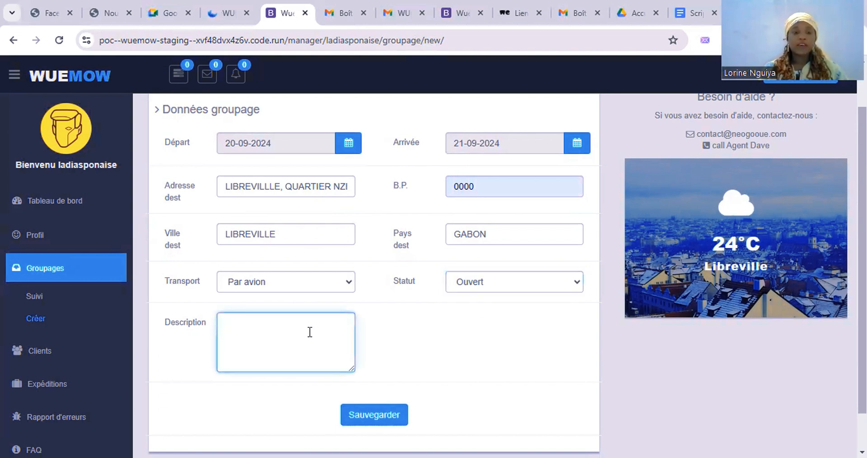
text(2 )
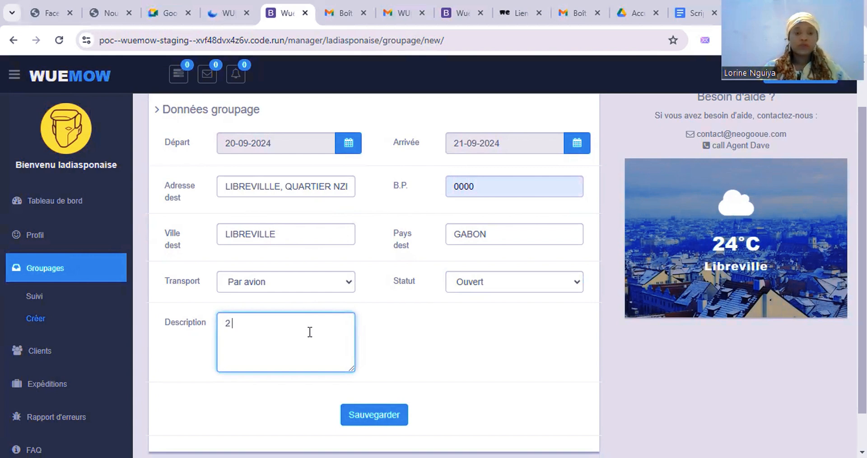
text(ème groupage)
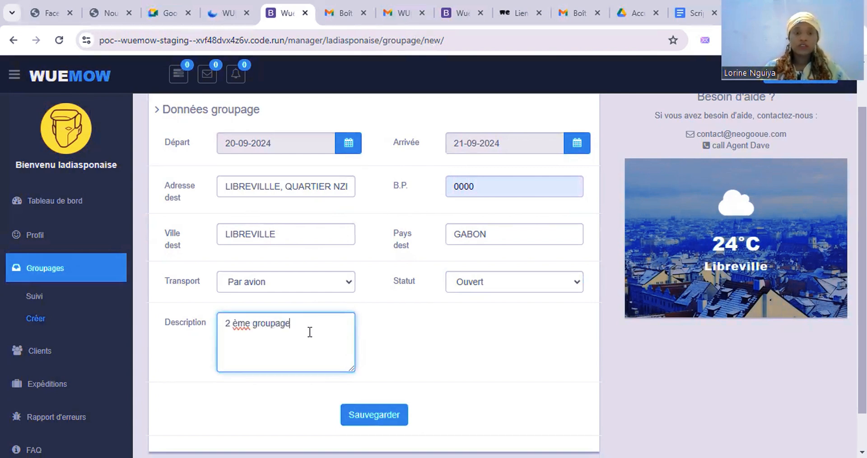
text( du mois )
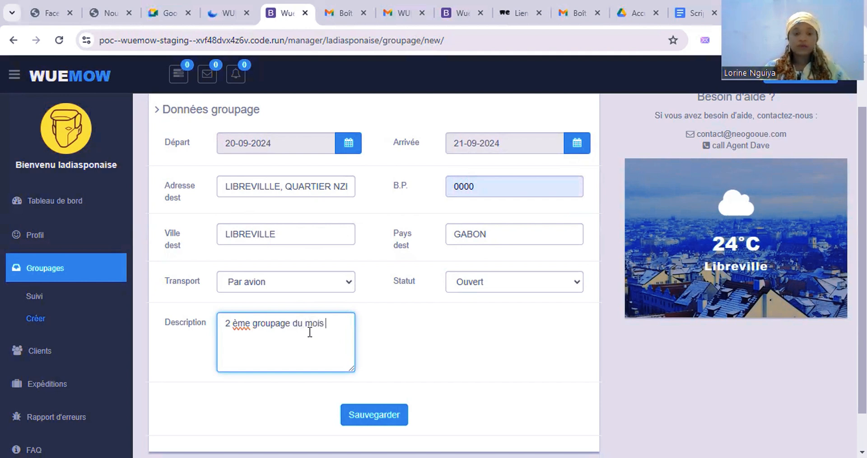
text(septemb)
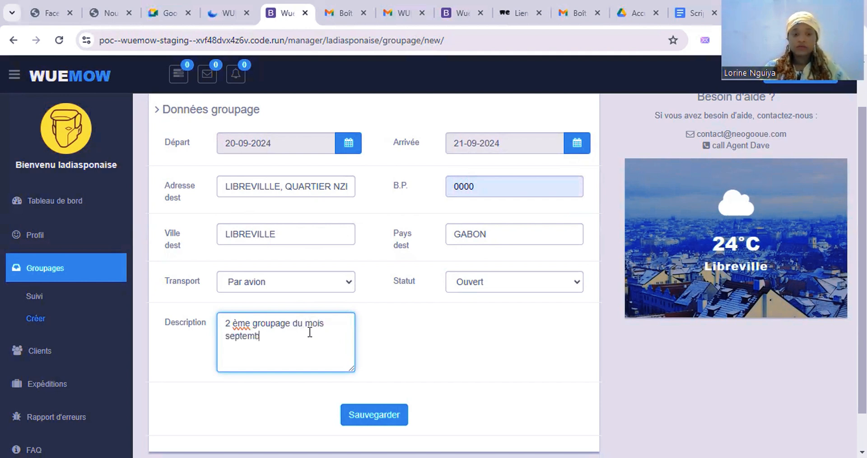
text(re)
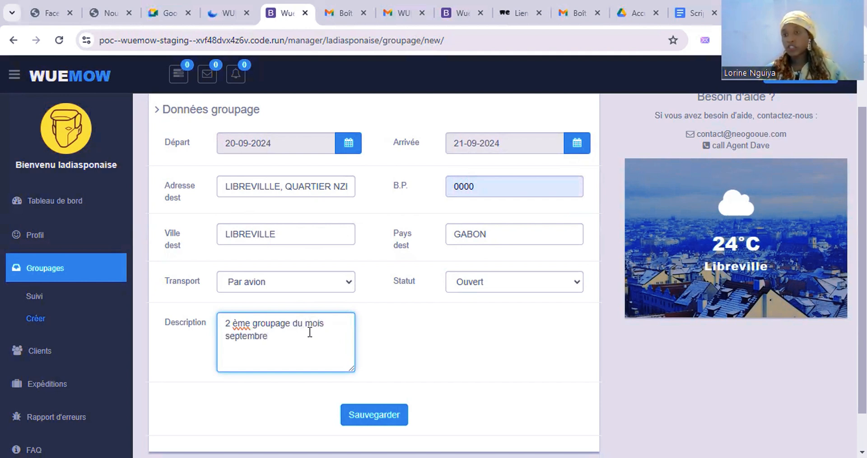
Step: Save the groupage, decline Chrome's save-address offer and creating another groupage
click(371, 418)
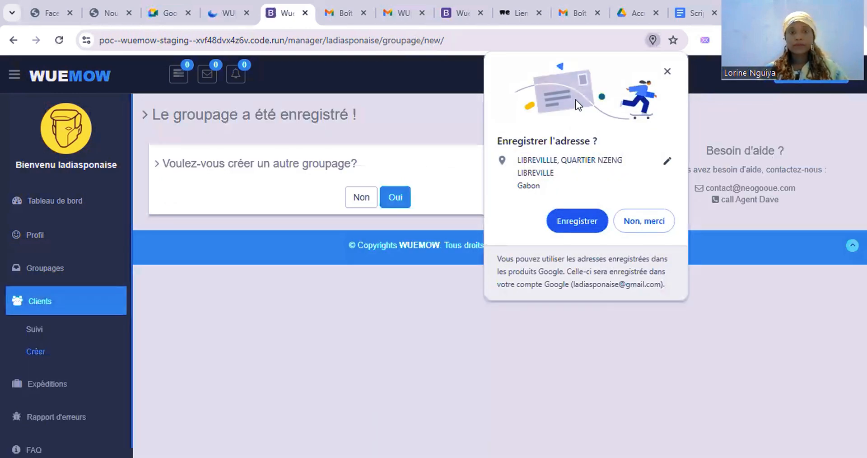
click(664, 73)
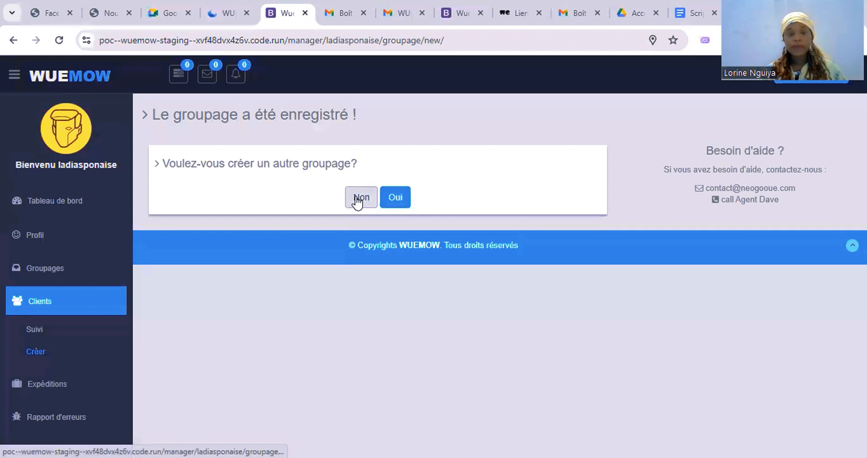
click(358, 202)
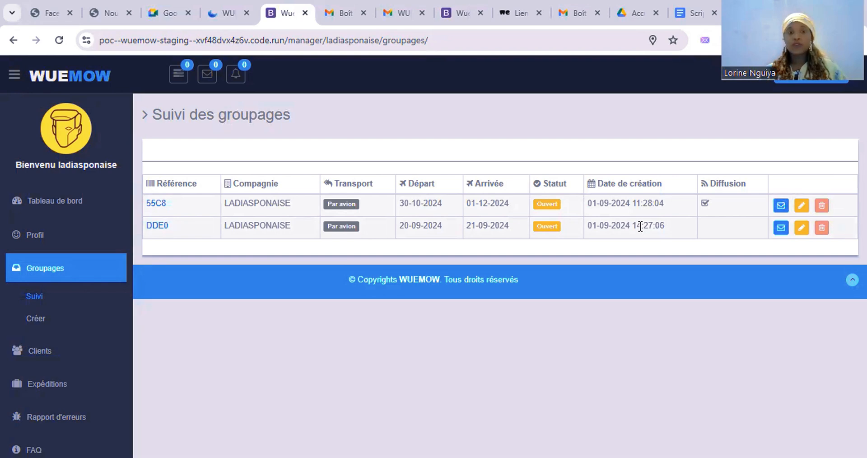
Step: Send the DDE0 groupage details to all clients, confirming with Oui
click(779, 228)
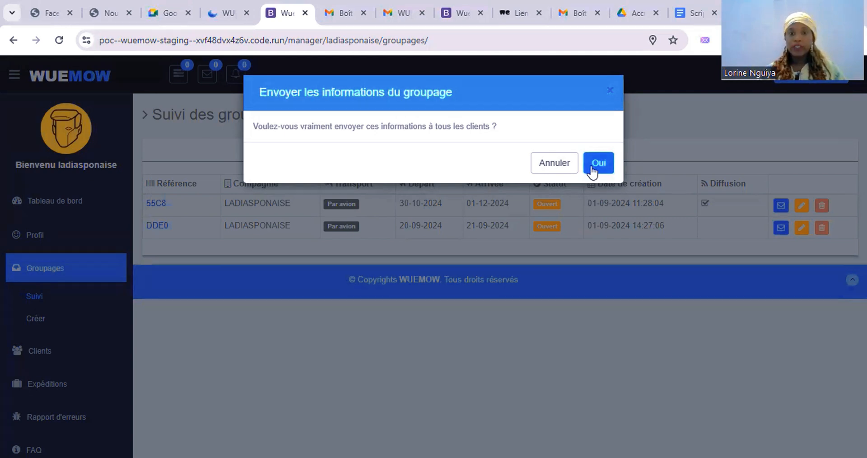
click(610, 89)
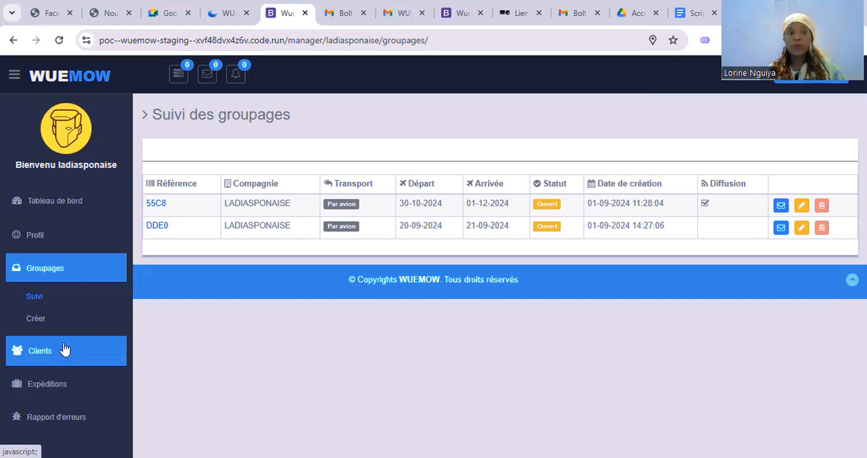
Step: Start a new client under Clients > Créer, pick civility Femme, and save
click(41, 350)
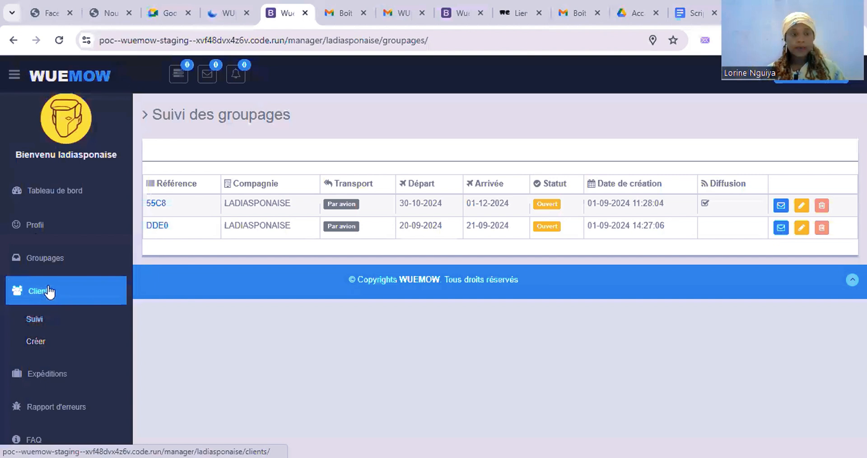
click(34, 340)
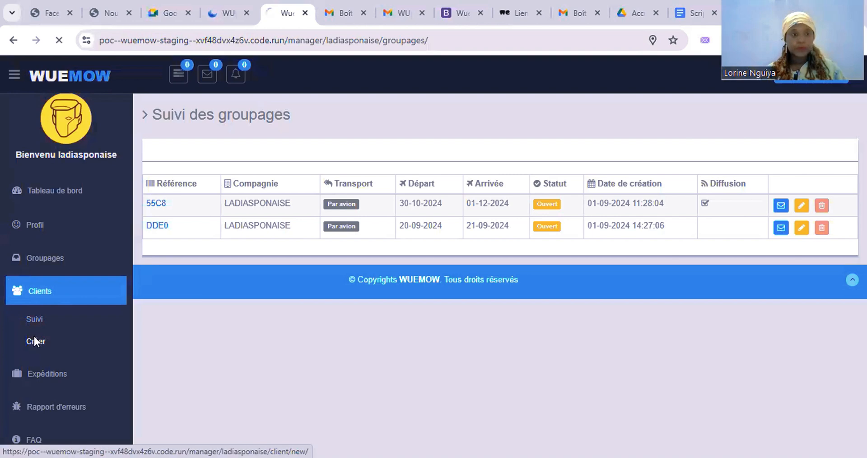
scroll(237, 337, down, 3)
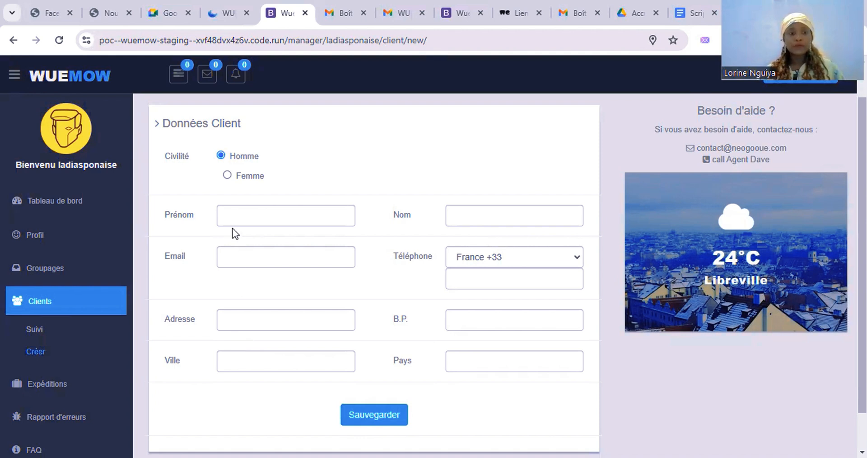
click(230, 212)
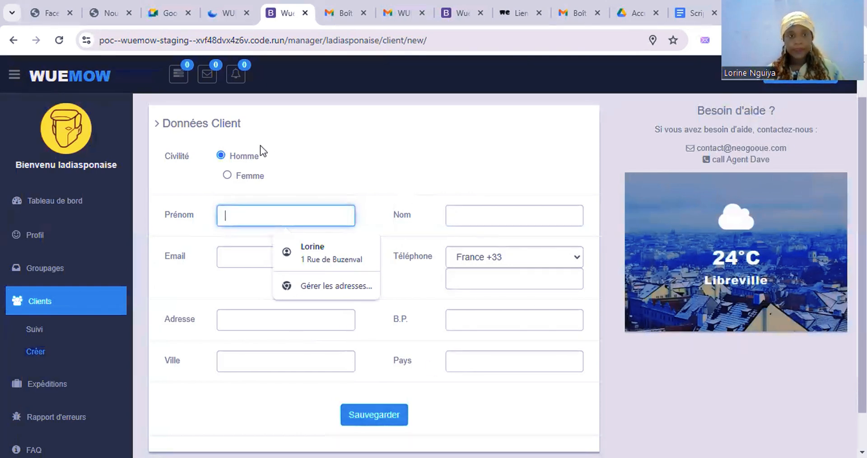
click(231, 177)
click(231, 177)
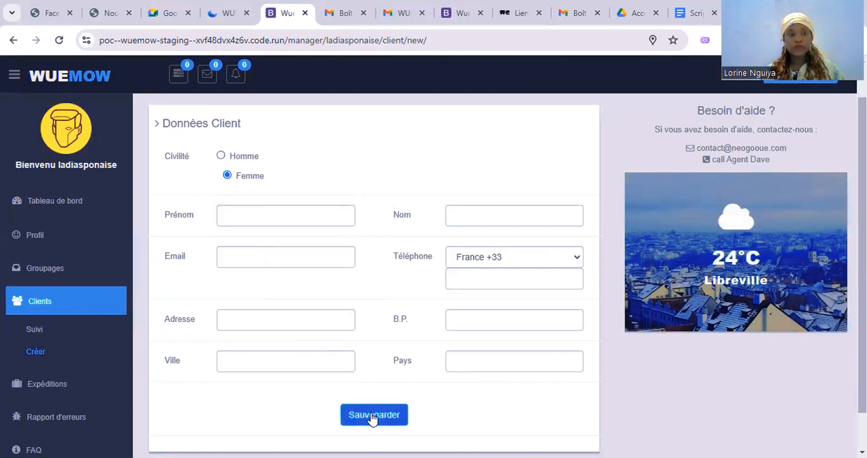
click(34, 330)
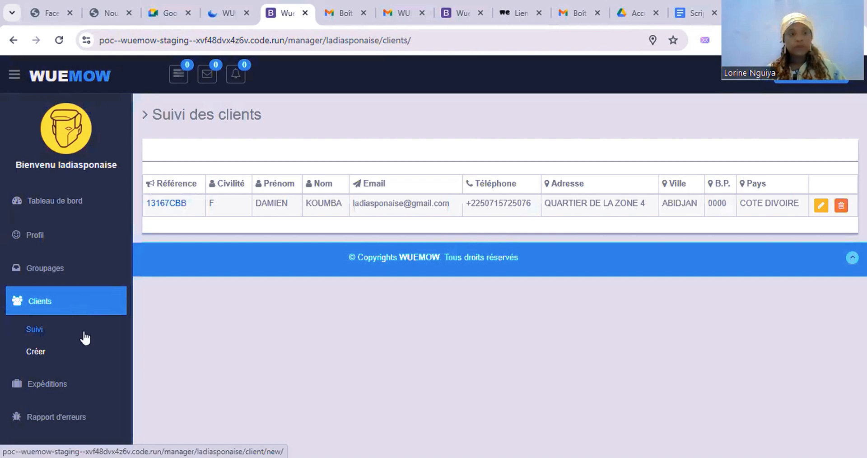
Step: Glance at the new-client form and Suivi client list, then reopen Créer for a blank form
click(43, 352)
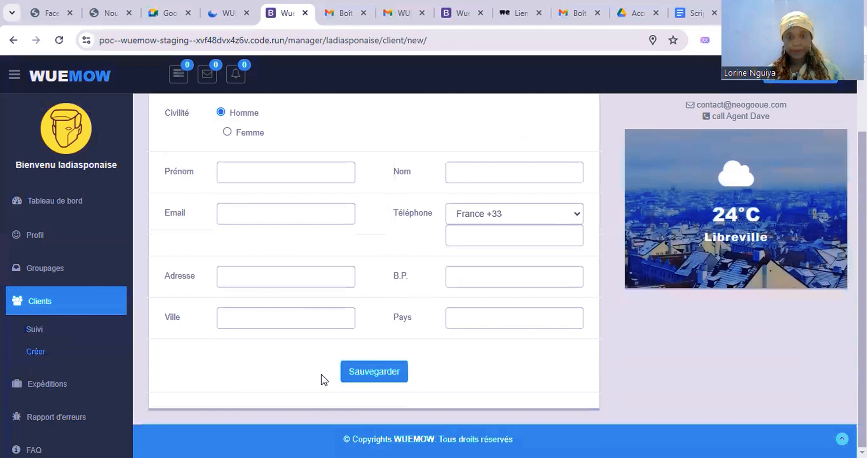
scroll(324, 379, up, 2)
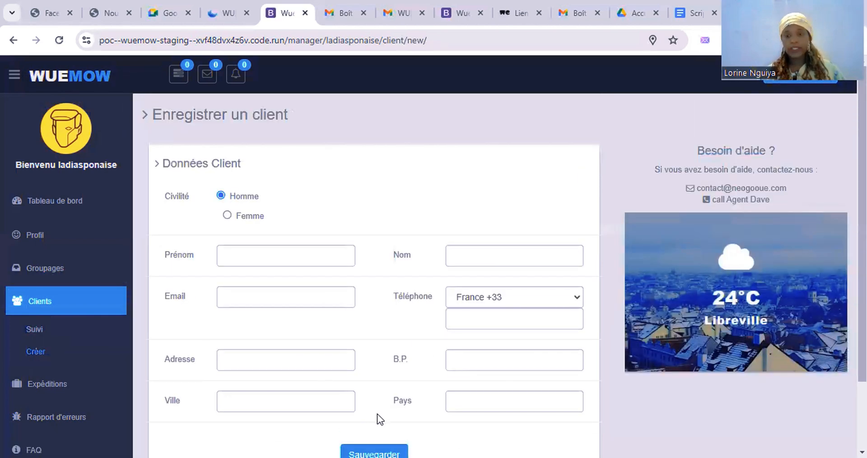
scroll(378, 413, down, 2)
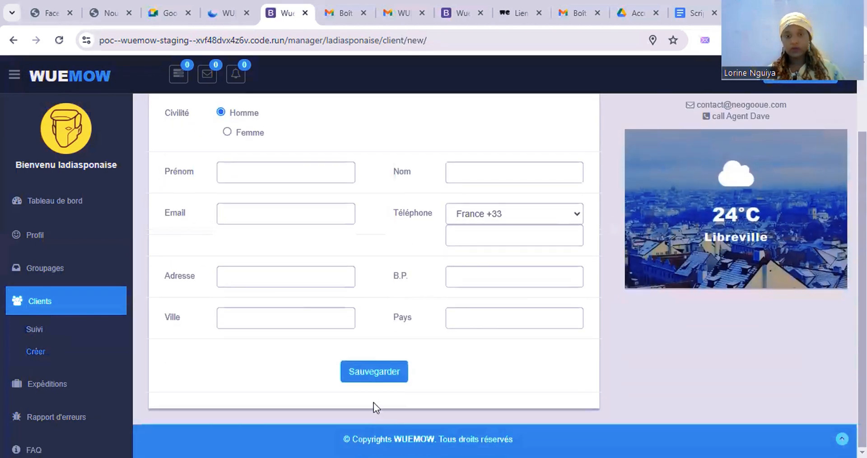
click(39, 332)
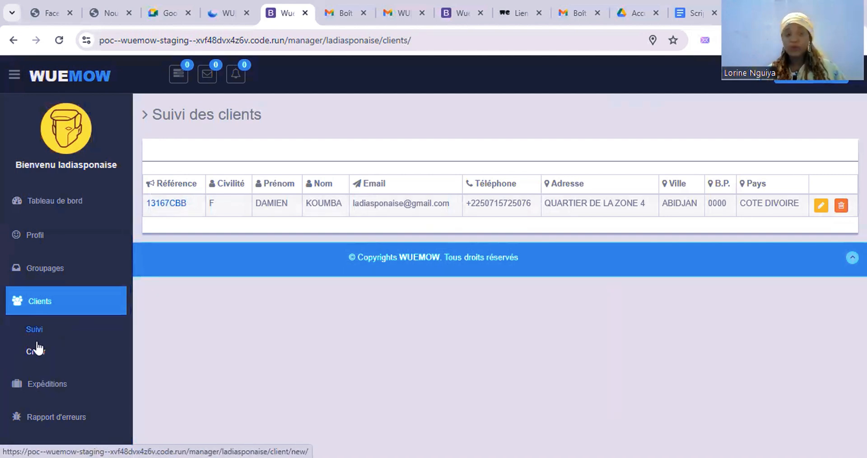
click(39, 355)
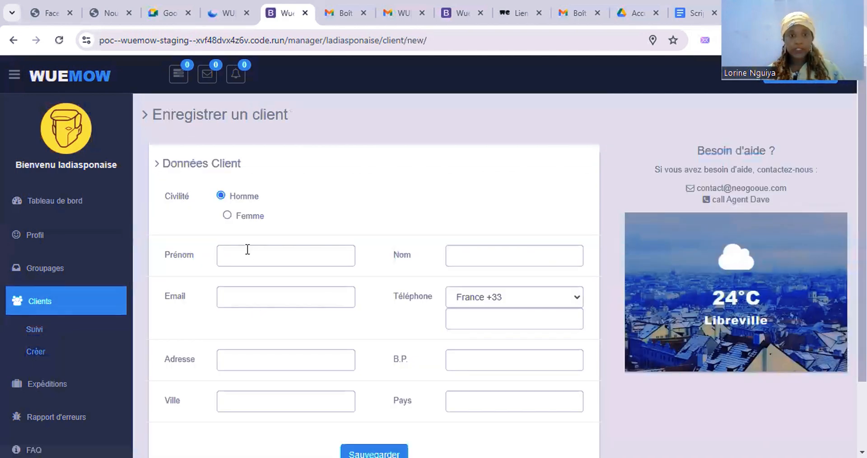
Step: Enter the client's first name, last name and e-mail address
click(247, 249)
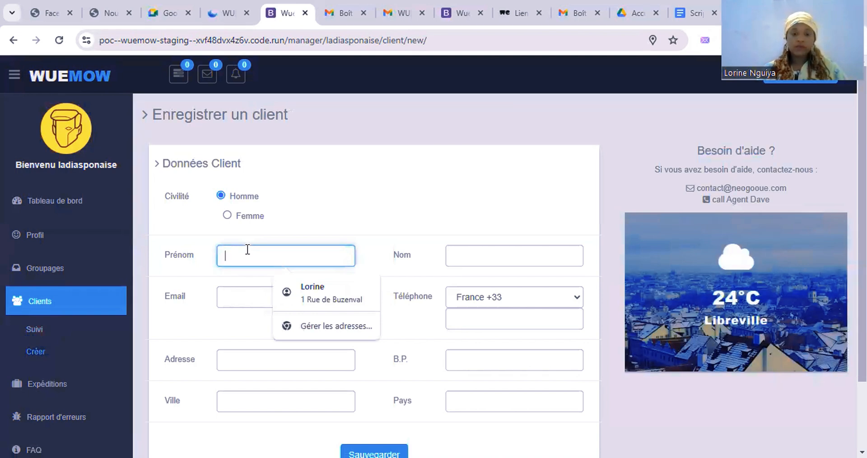
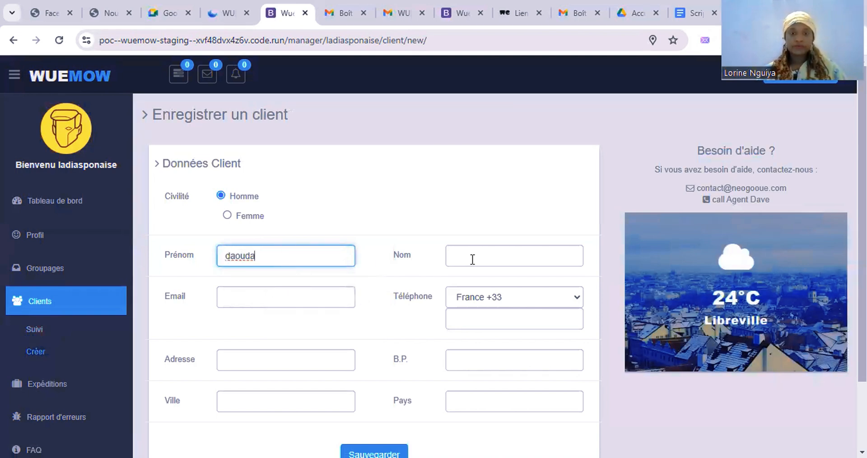
click(473, 260)
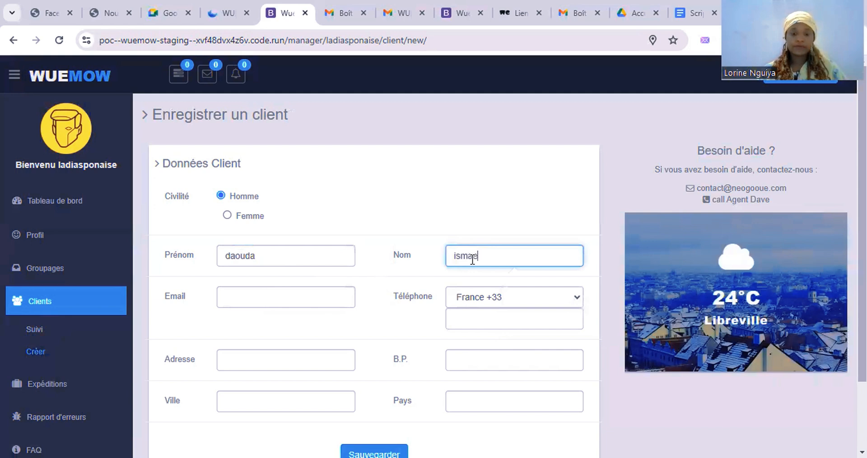
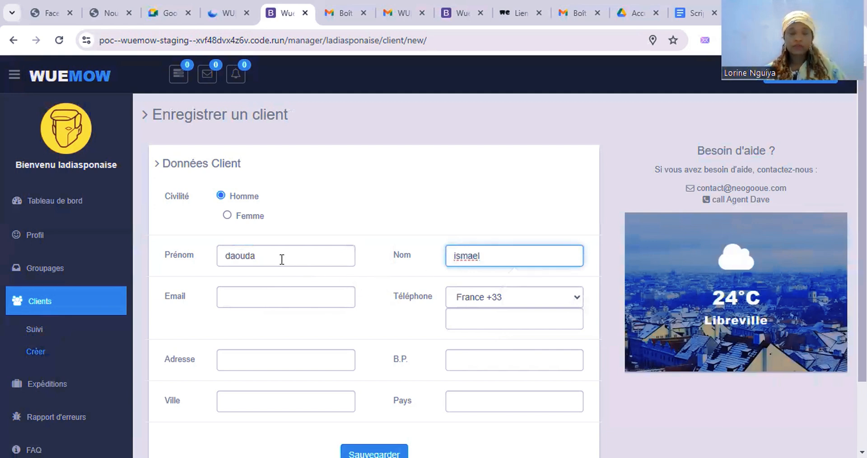
click(281, 259)
click(294, 293)
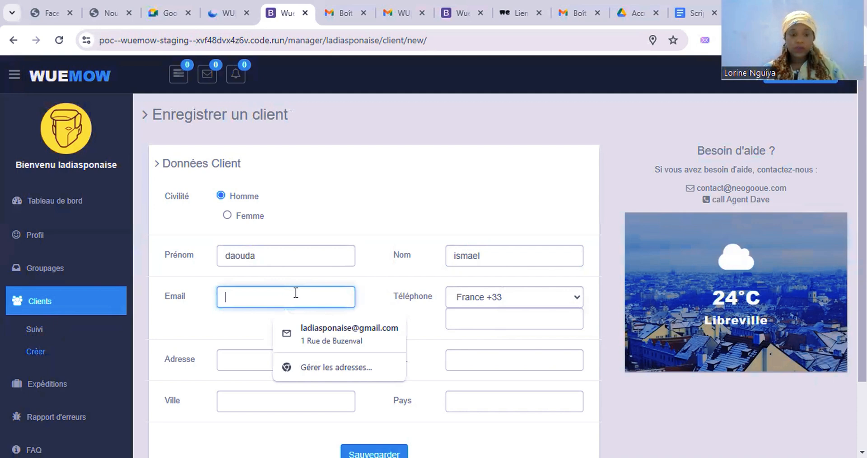
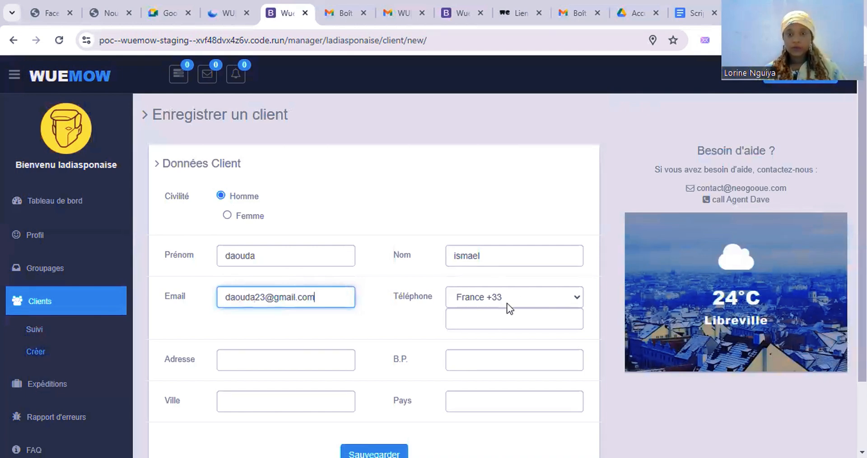
Step: Fill in the client's phone number and street address
click(505, 310)
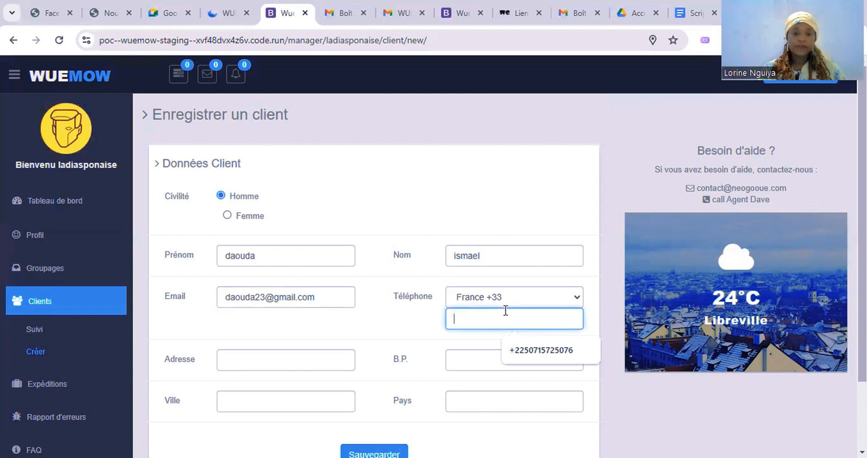
text(66)
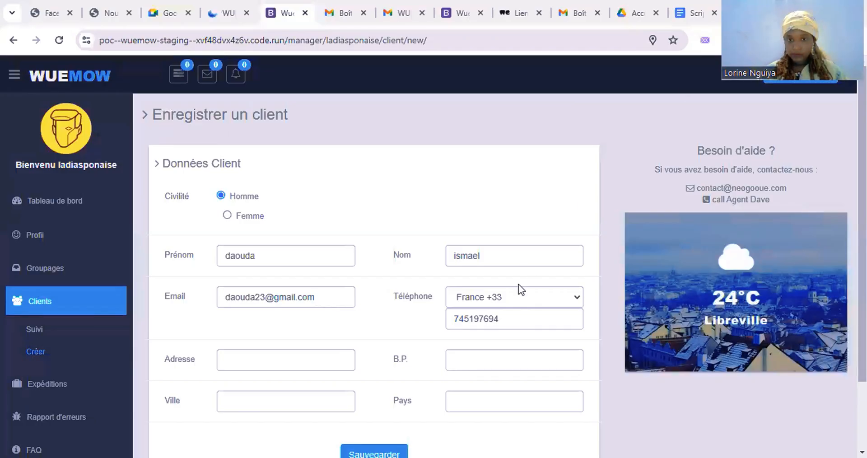
click(507, 319)
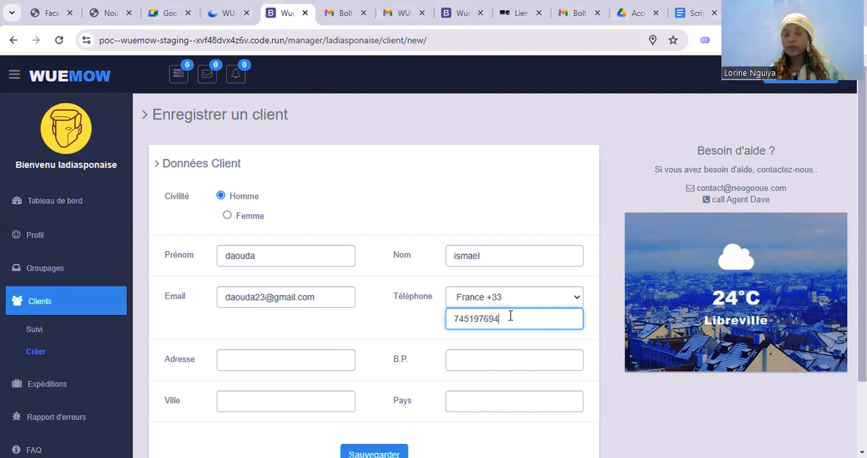
click(321, 358)
text(1)
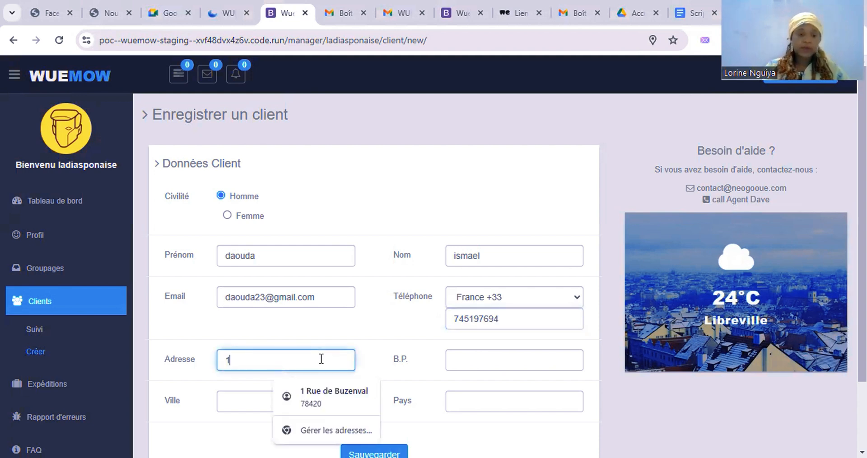
text(è)
key(BackSpace)
key(BackSpace)
key(BackSpace)
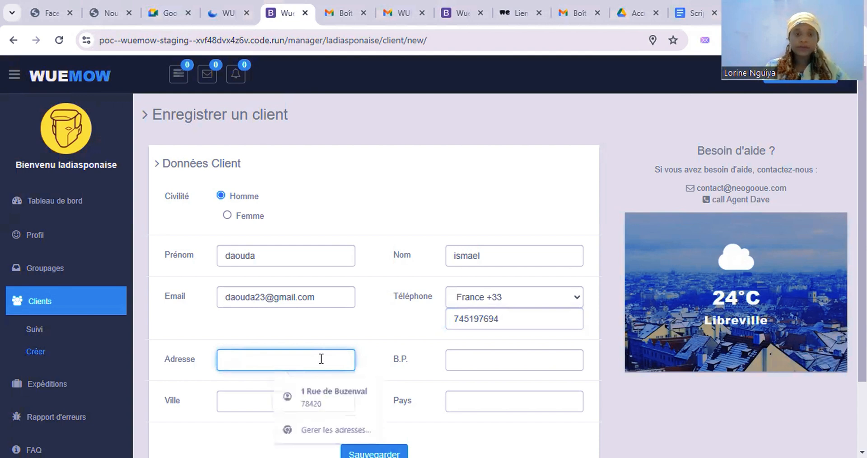
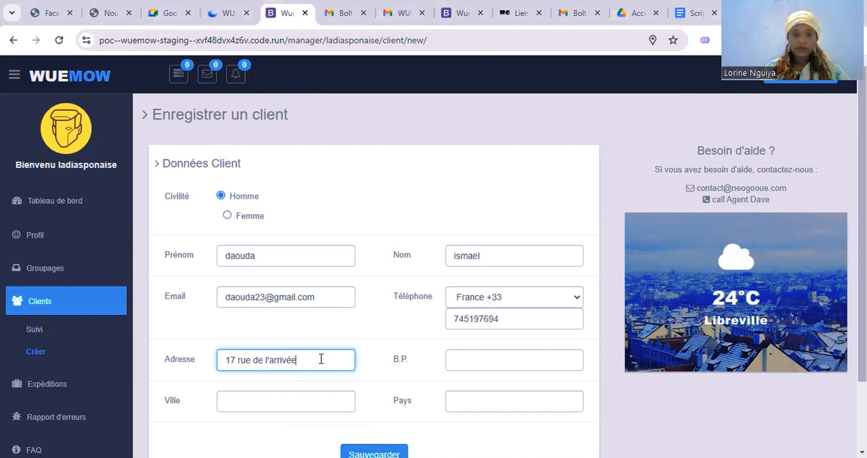
Step: Add the postal code, city PARIS and country France, then save the client
click(498, 367)
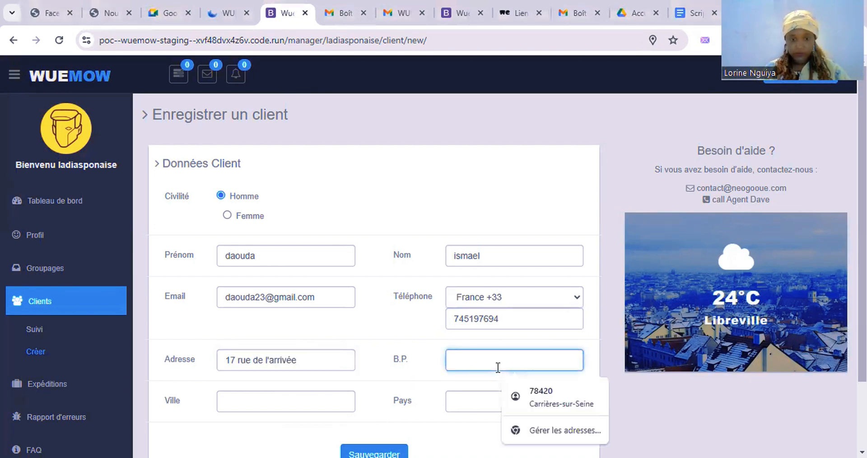
text(75)
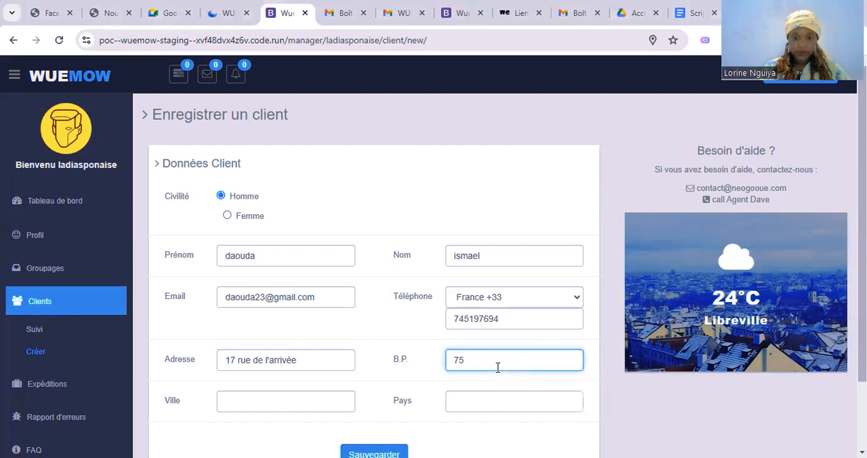
text(015)
click(269, 400)
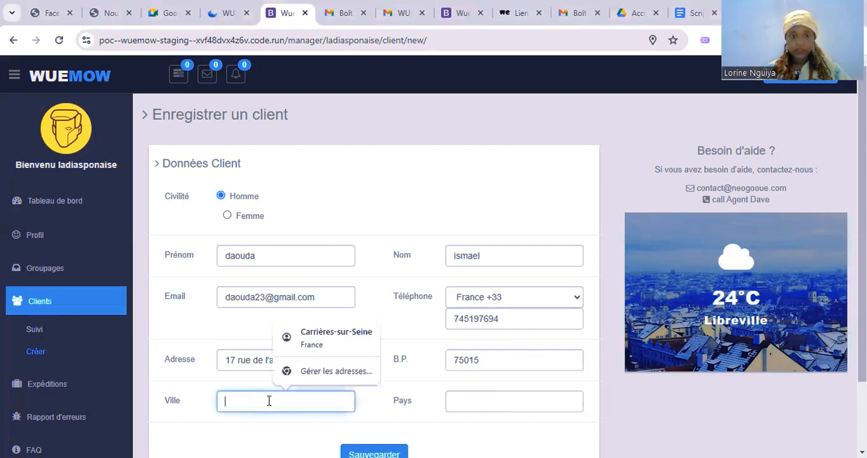
text(PARIS)
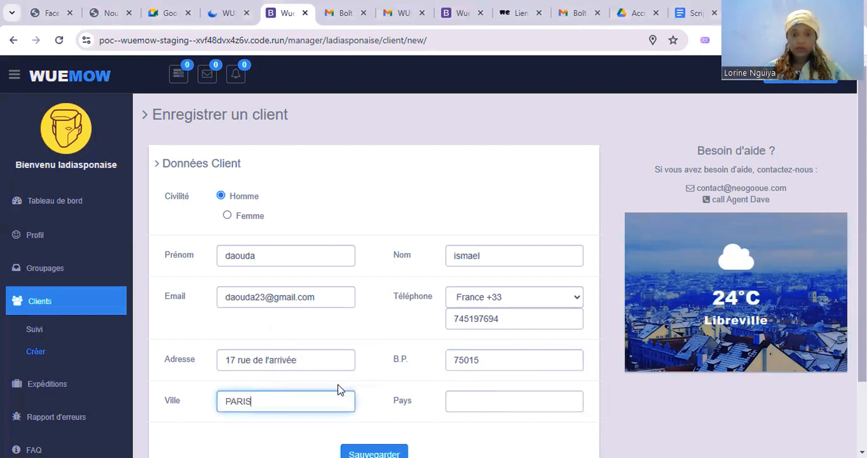
click(490, 401)
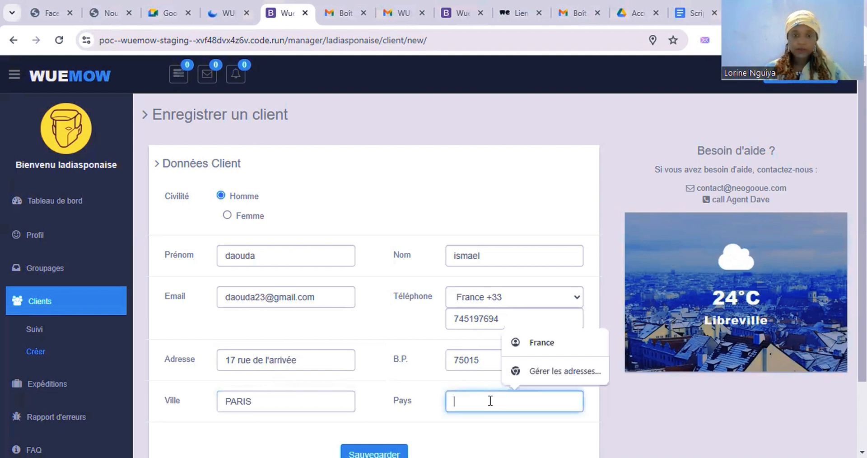
text(France)
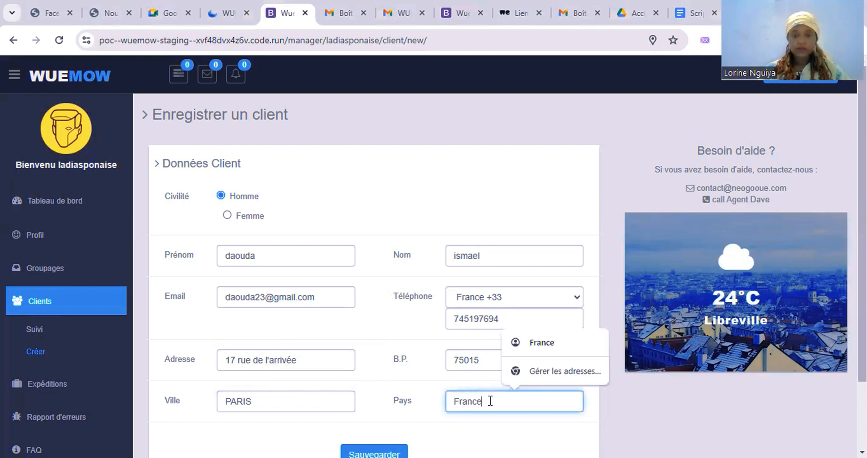
click(491, 430)
scroll(491, 430, down, 2)
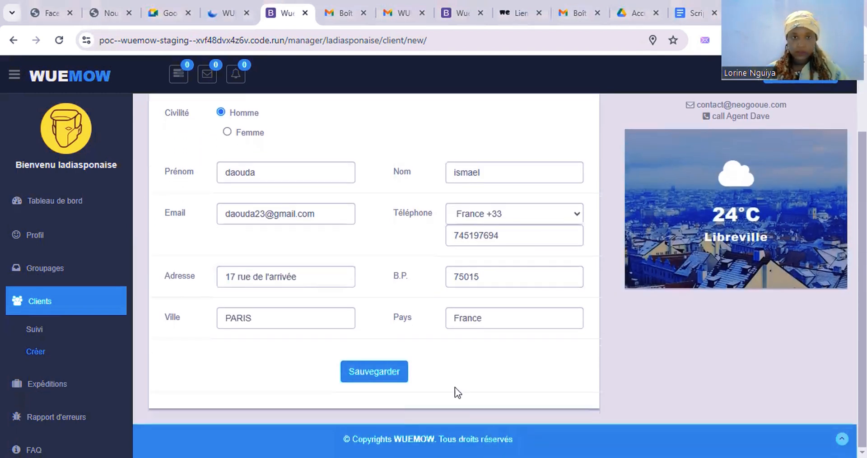
click(364, 376)
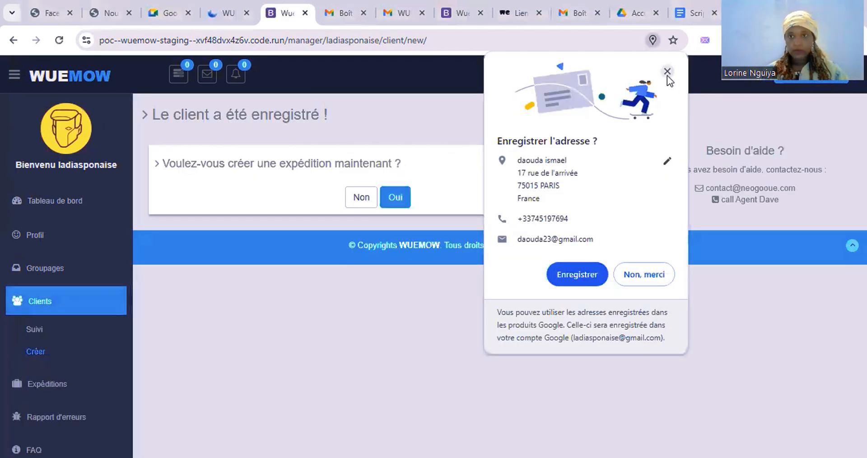
Step: Dismiss Chrome's 'Enregistrer l'adresse ?' popup so the client-saved confirmation is visible
click(667, 72)
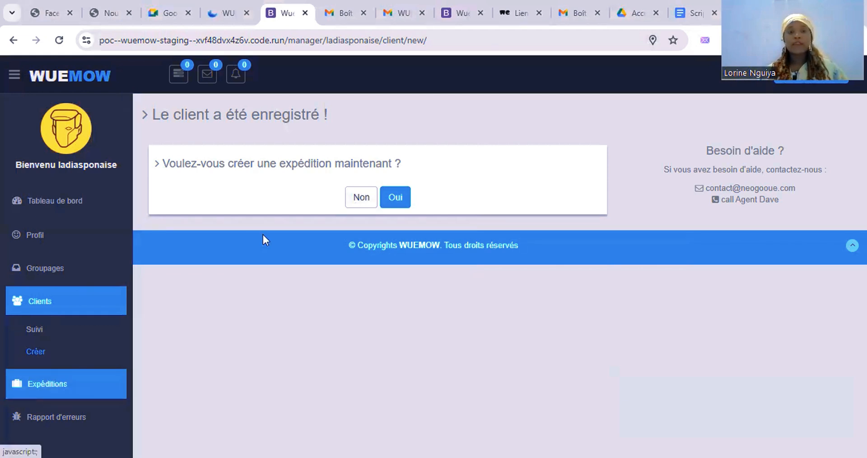
Step: Open a blank Expéditions > Créer form, opening and then closing the sender search without adding anyone
click(67, 389)
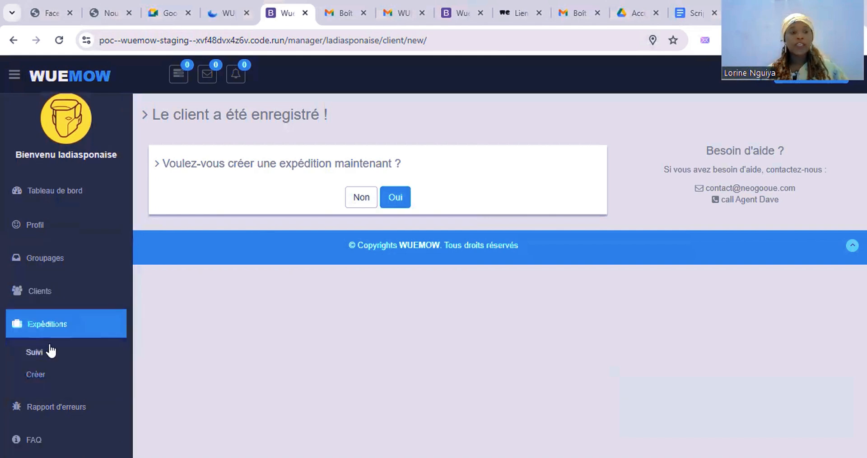
click(38, 375)
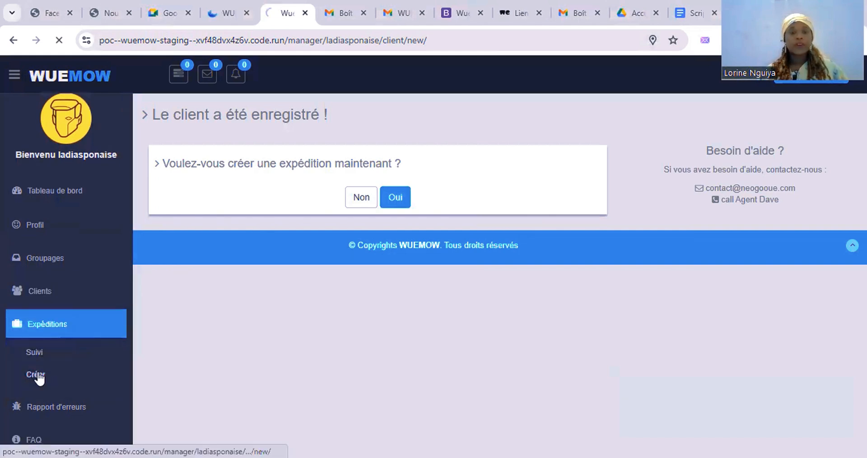
scroll(372, 320, down, 2)
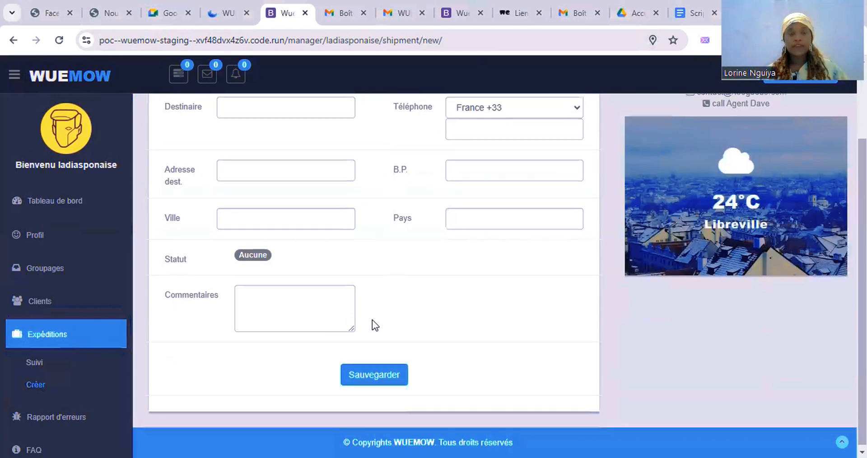
scroll(372, 320, up, 2)
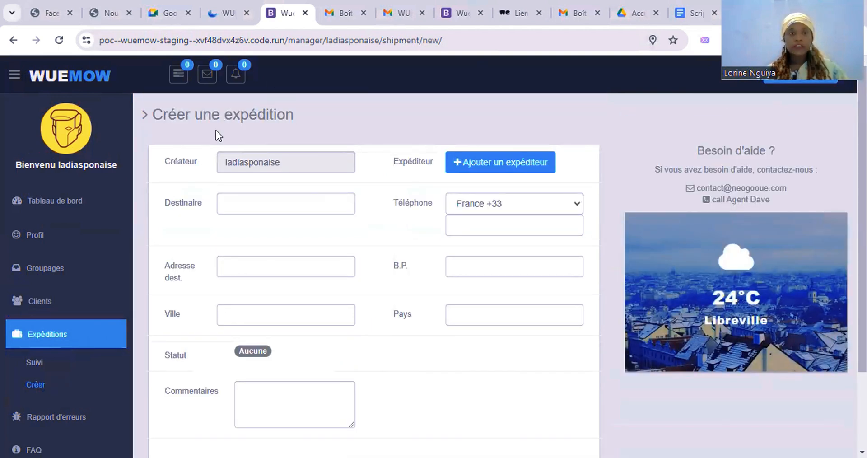
scroll(240, 216, down, 1)
scroll(239, 216, up, 1)
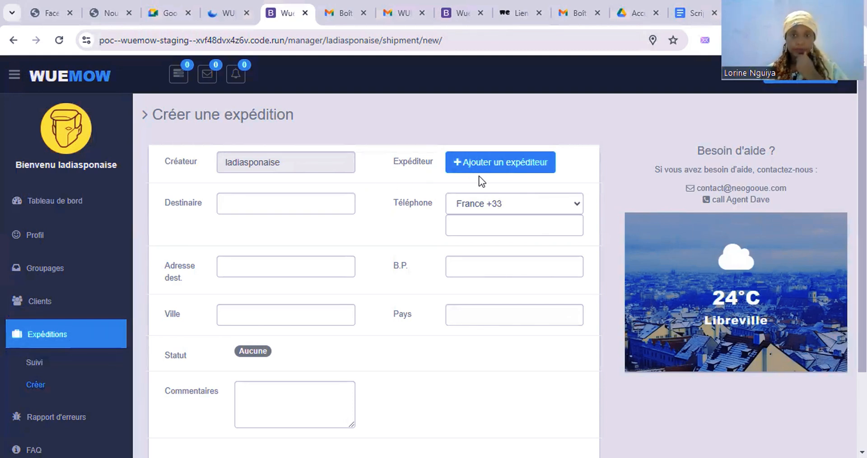
click(519, 165)
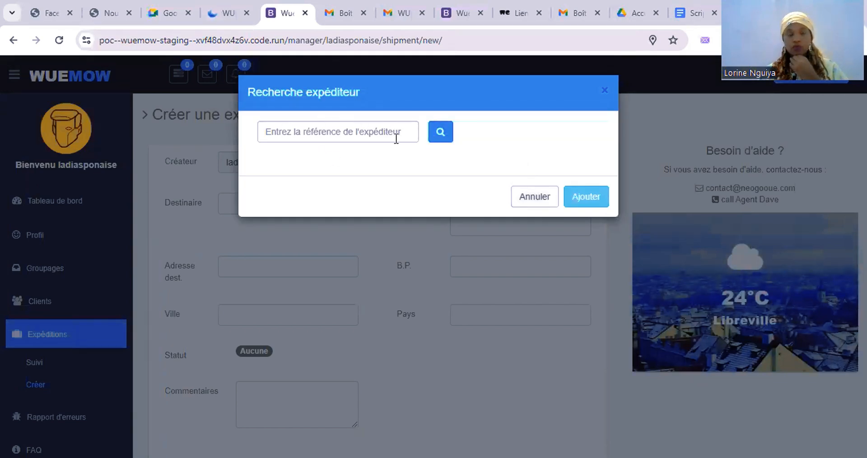
click(605, 91)
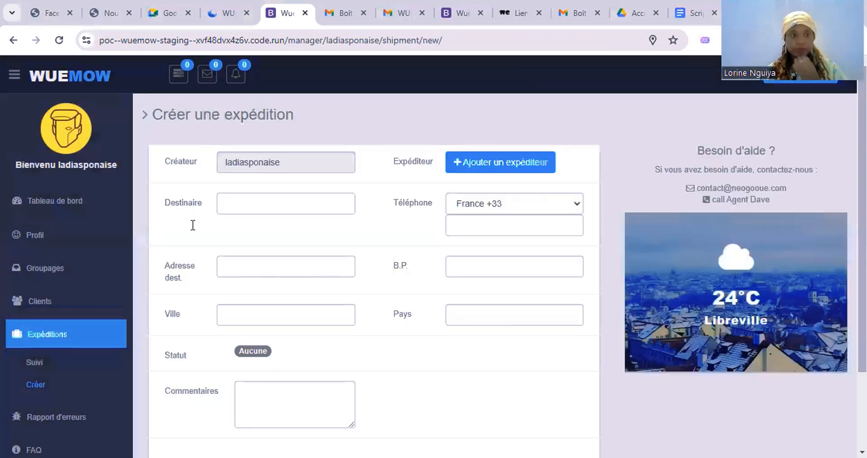
Step: Copy the new client's Référence from Clients > Suivi, then return to Expéditions > Créer
click(50, 308)
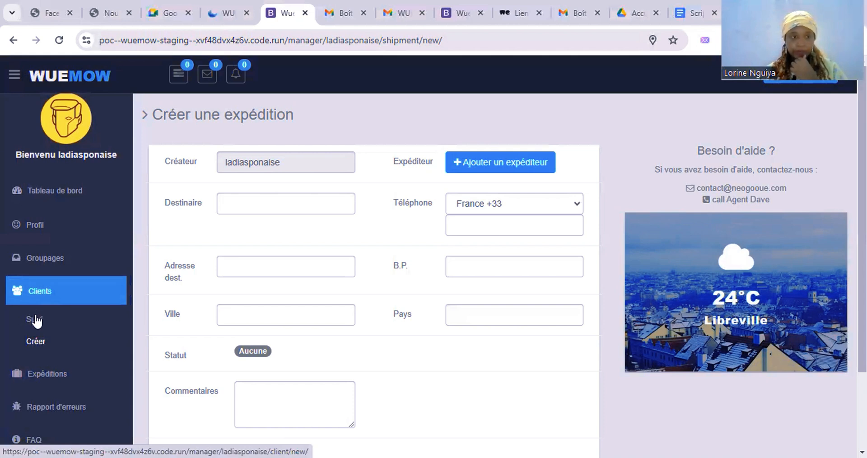
click(35, 320)
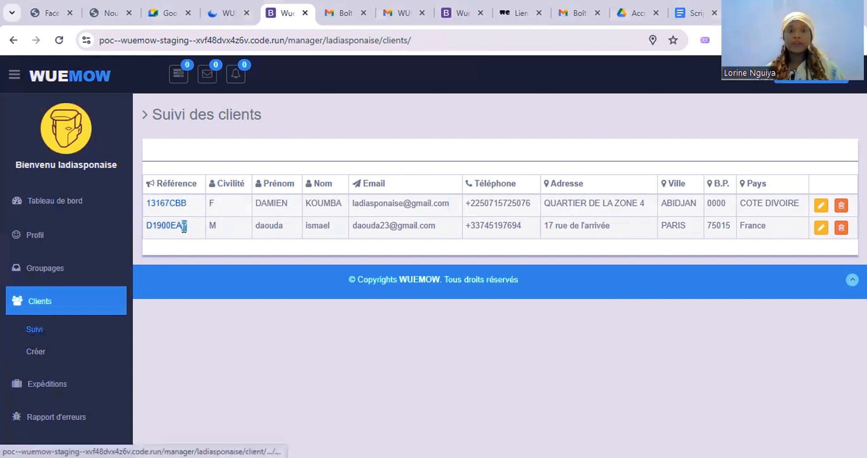
drag(187, 227, 148, 229)
key(ctrl+c)
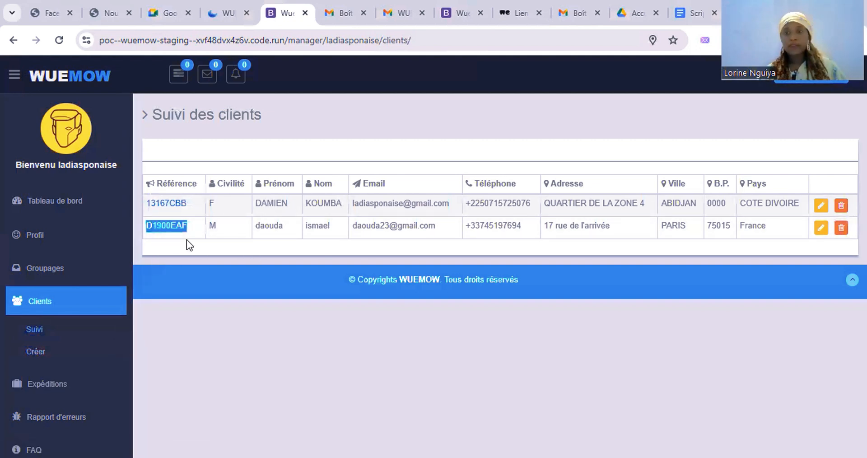
click(54, 384)
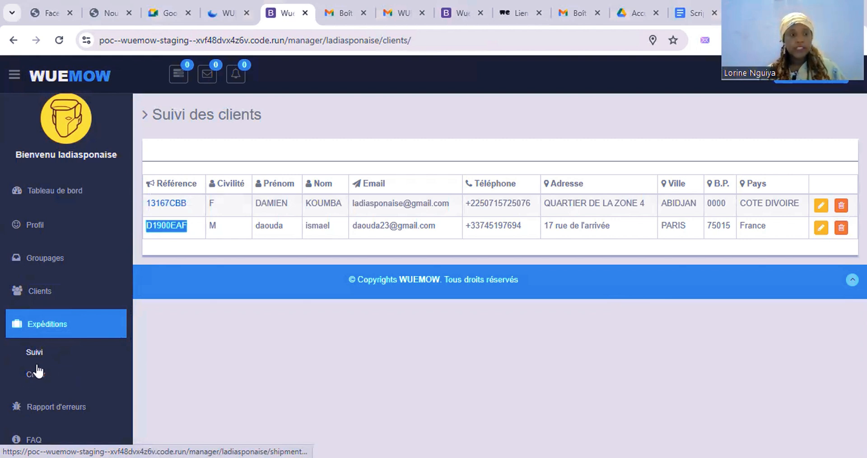
click(38, 371)
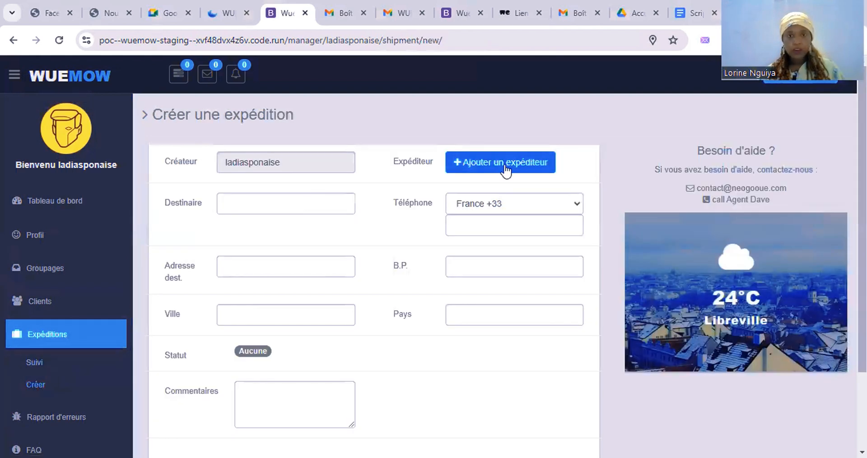
Step: Search the sender by the pasted client reference and add that client as sender
click(504, 165)
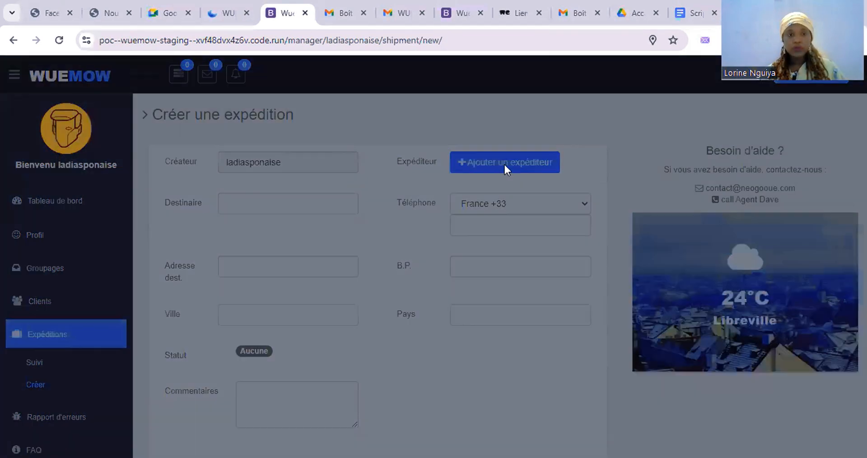
click(310, 134)
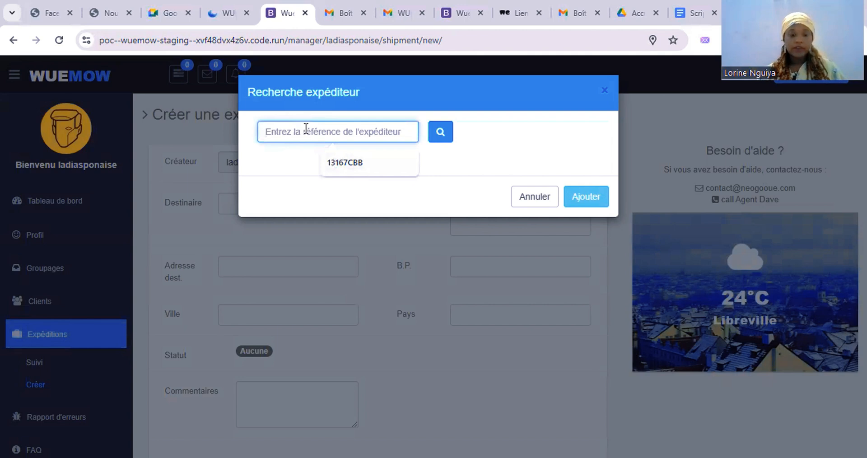
key(ctrl+v)
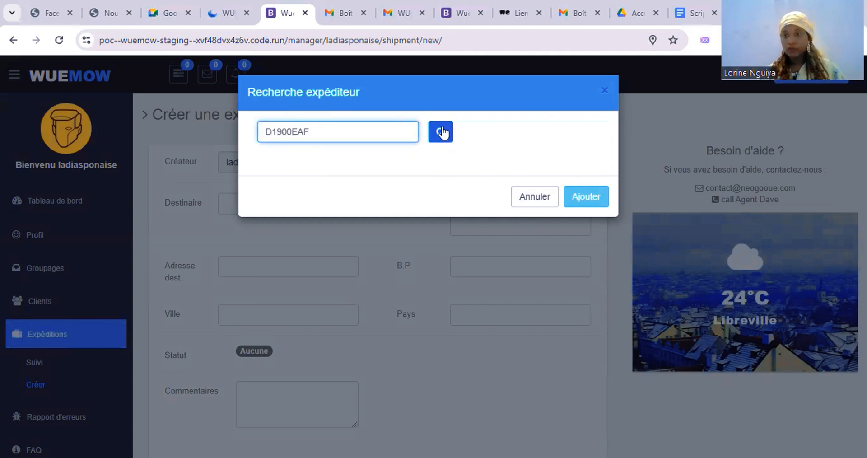
click(441, 132)
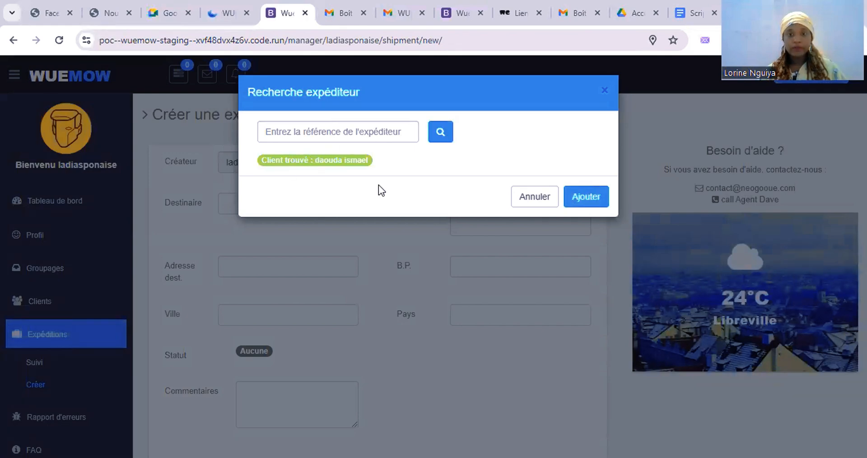
click(588, 200)
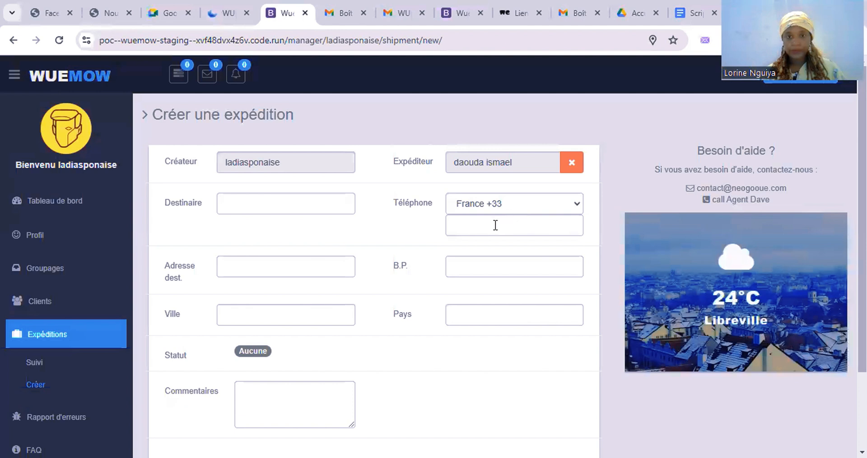
click(495, 225)
Step: Enter the recipient's full name, destination address Cotonou and postal box 0000
text(6)
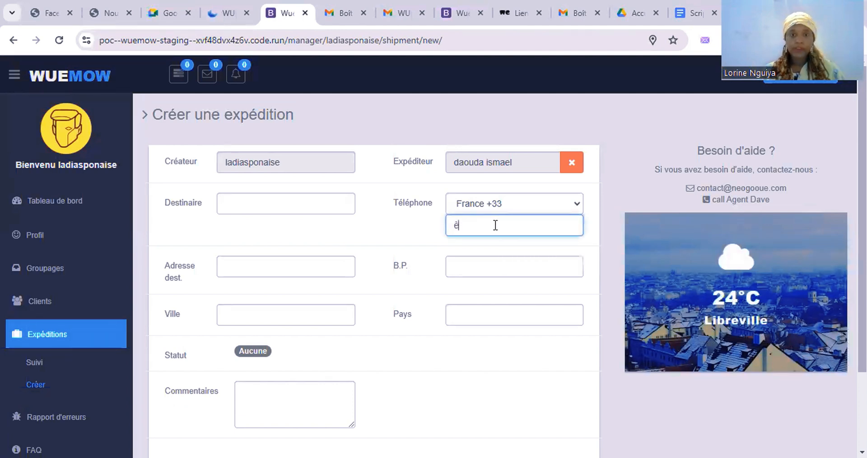
key(BackSpace)
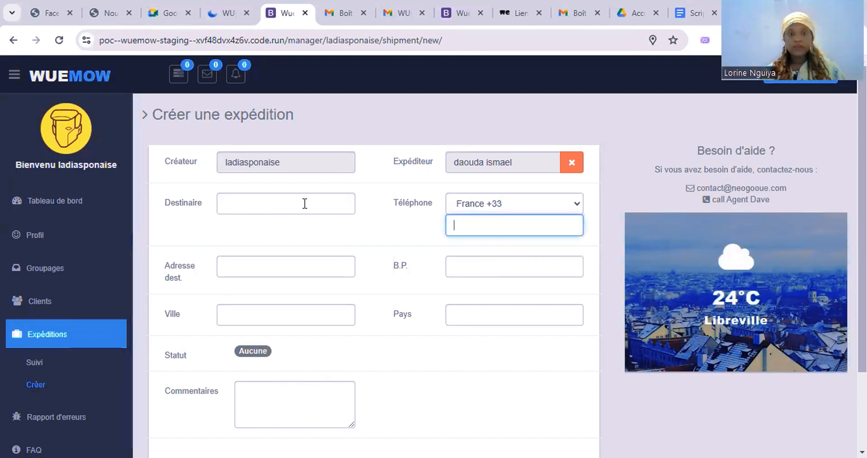
click(305, 203)
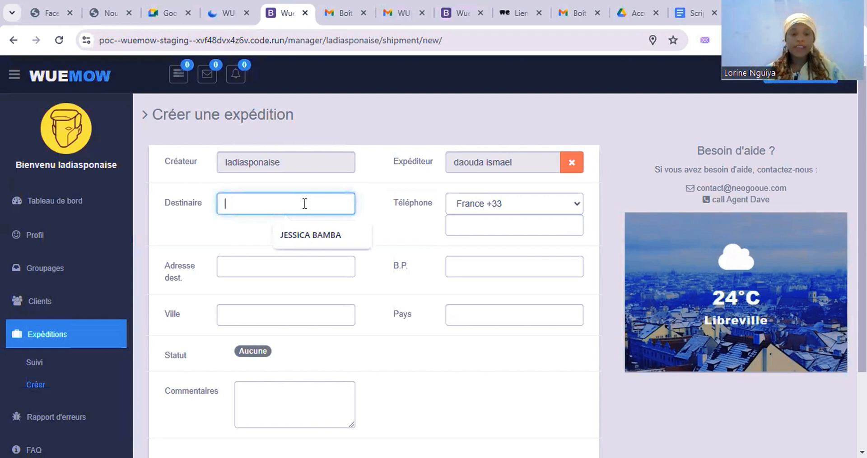
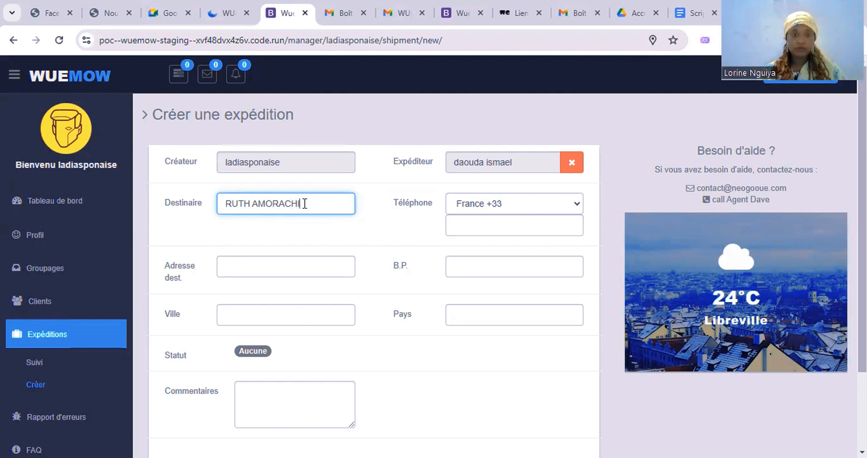
click(301, 244)
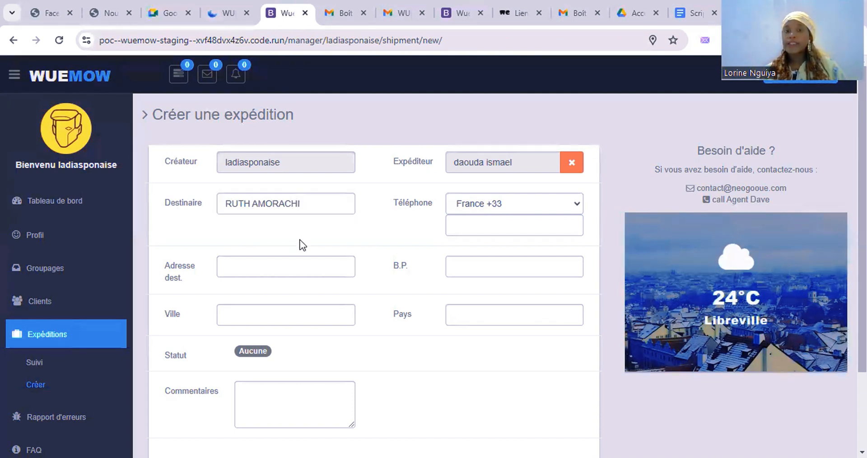
click(289, 268)
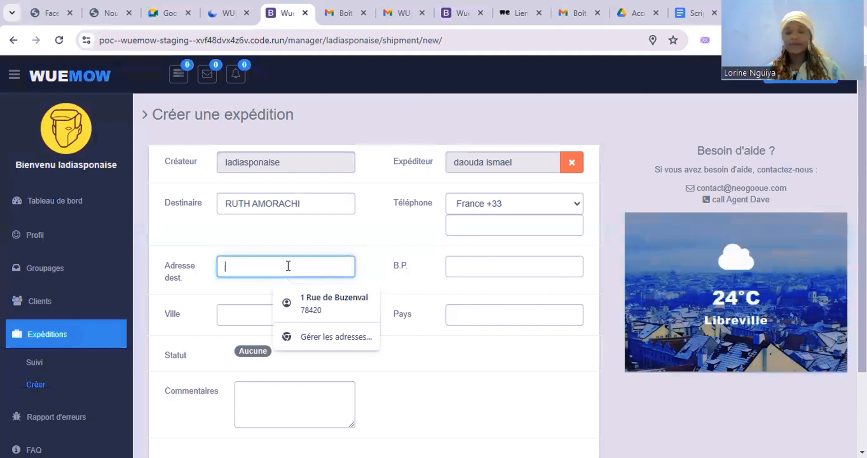
text(Coto)
text(nou)
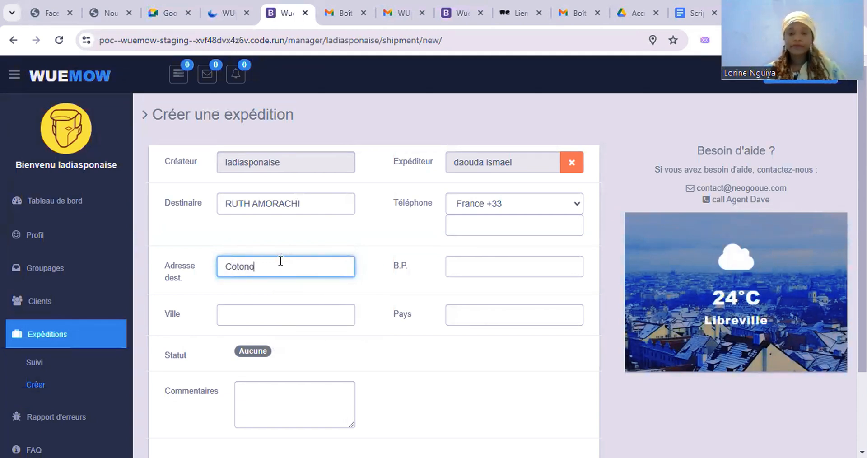
click(486, 274)
text(0000)
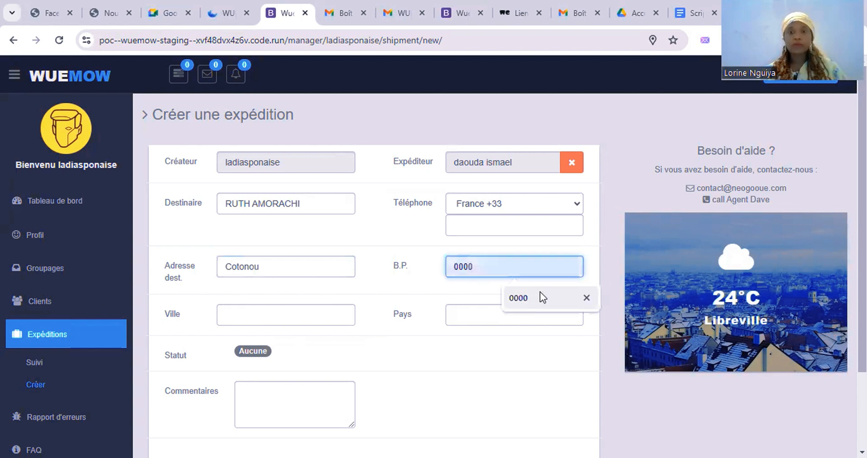
click(540, 292)
Step: Set city COTONOU, extend the address to 'Cotonou, quartier zone', and set country BENIN
click(294, 312)
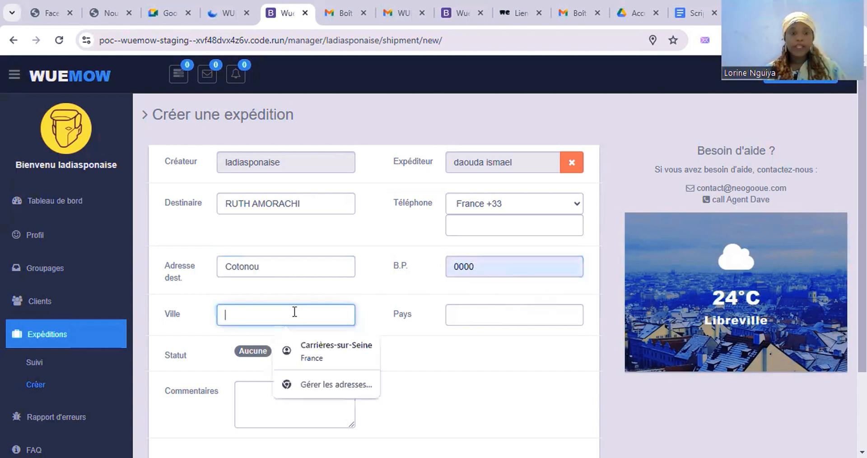
text(C)
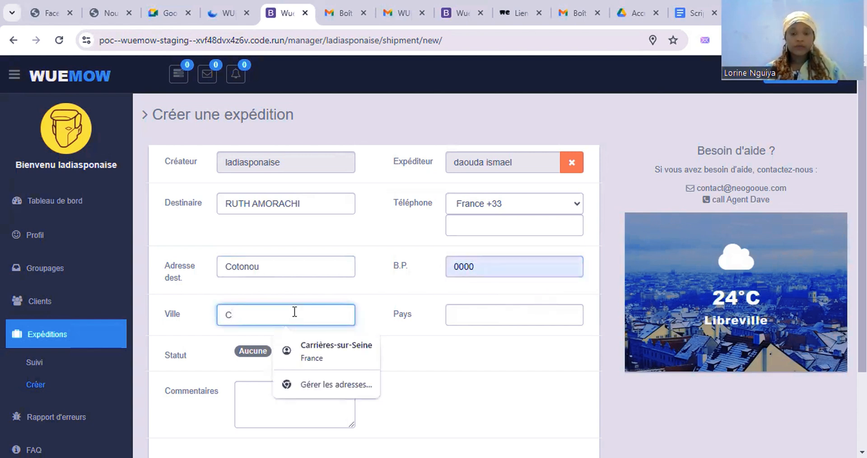
text(OTONOU)
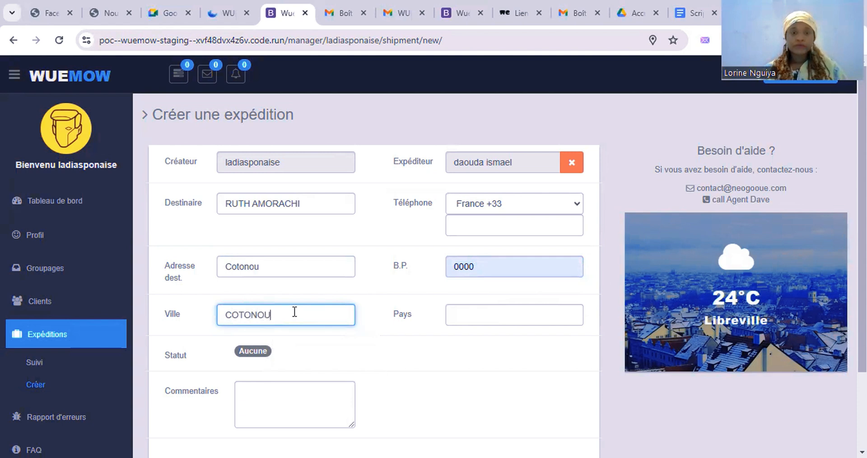
click(283, 260)
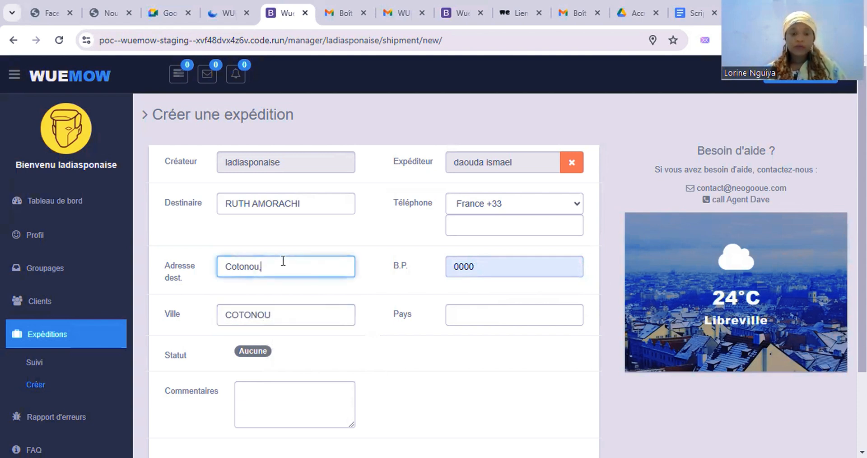
text(Cotonou, quartier)
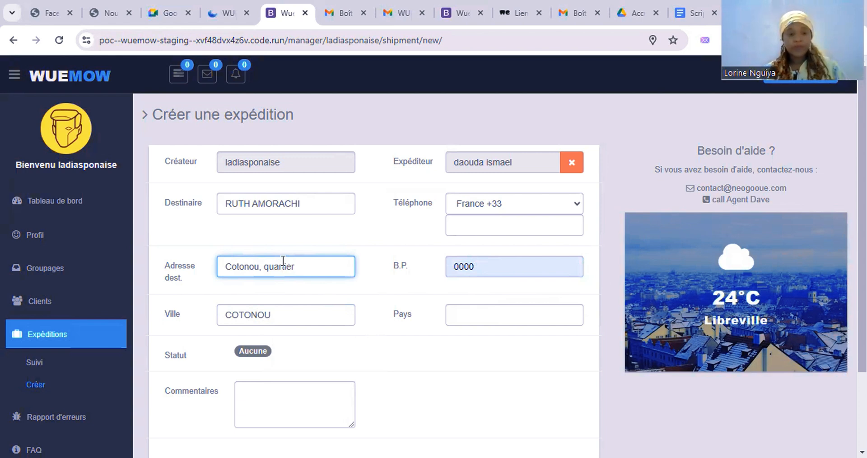
text(z)
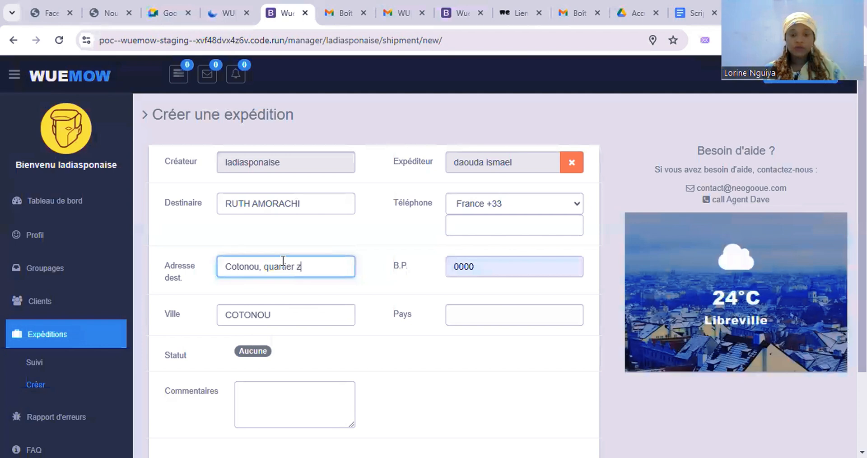
text(one)
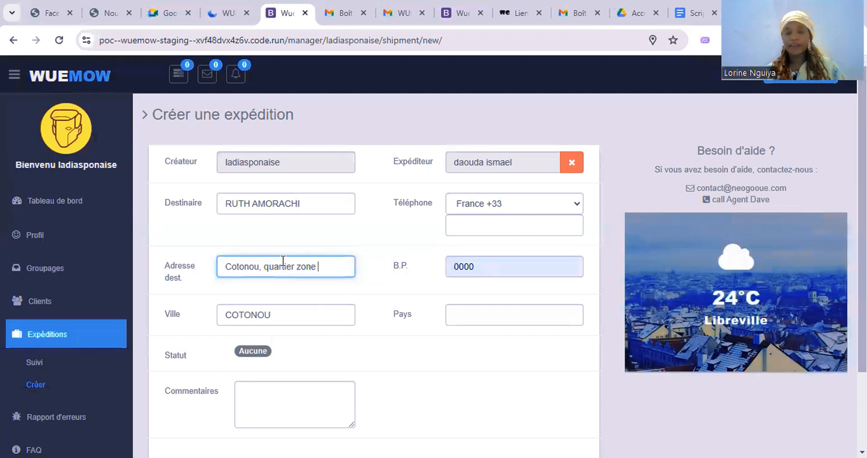
click(471, 311)
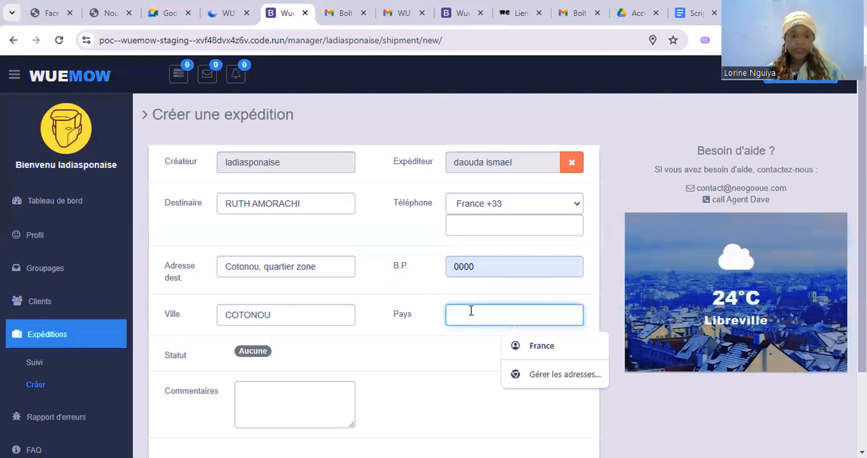
text(BENIN)
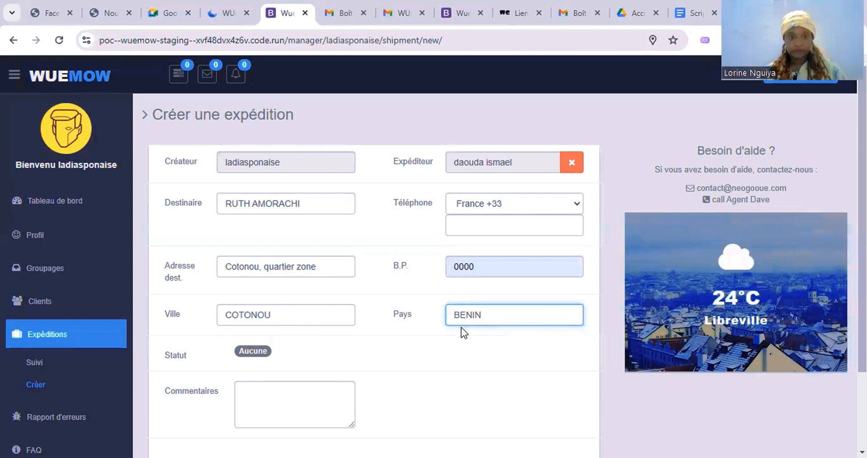
Step: Add the shipment comment 'Colis reçus'
click(295, 405)
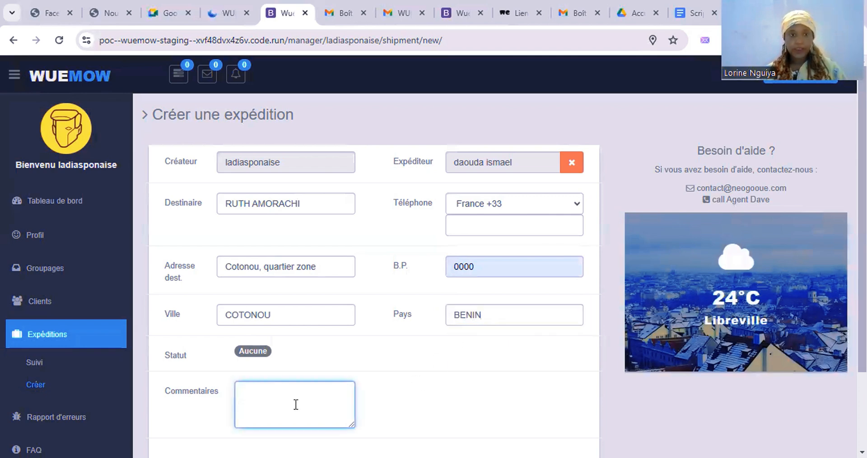
scroll(296, 404, down, 2)
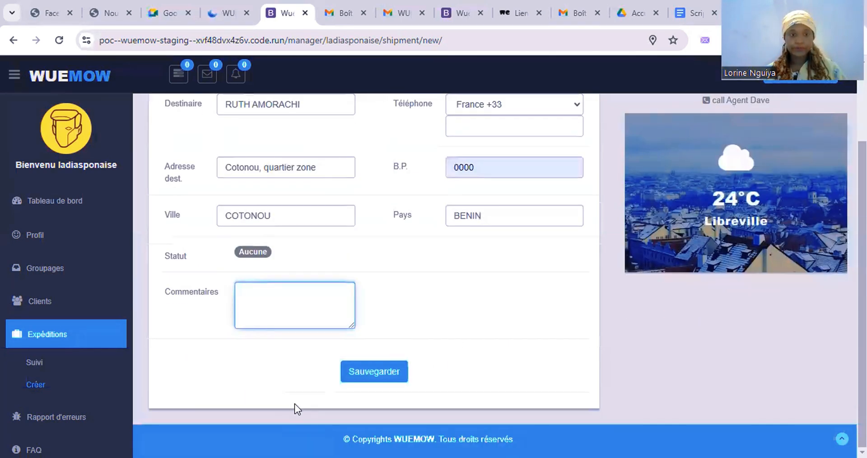
scroll(294, 403, up, 1)
text(Colis r)
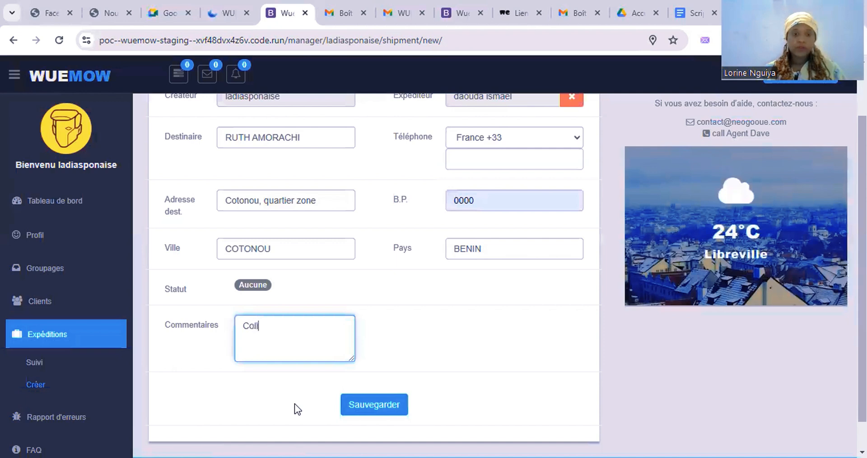
text(d)
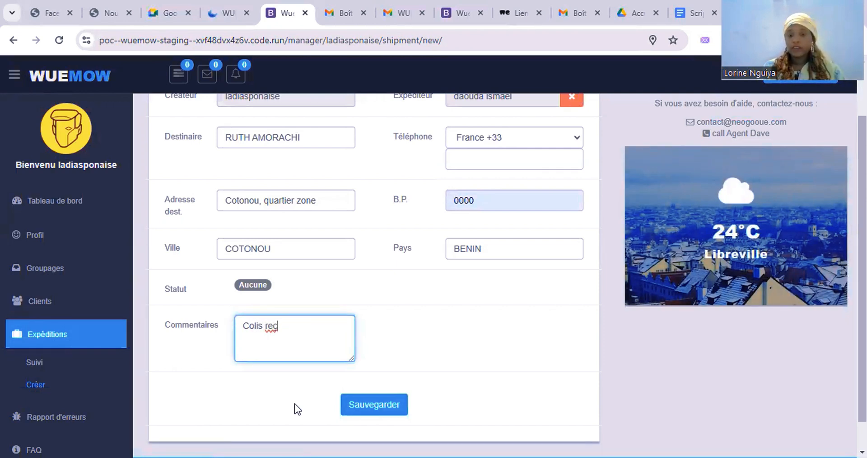
key(BackSpace)
text(çu)
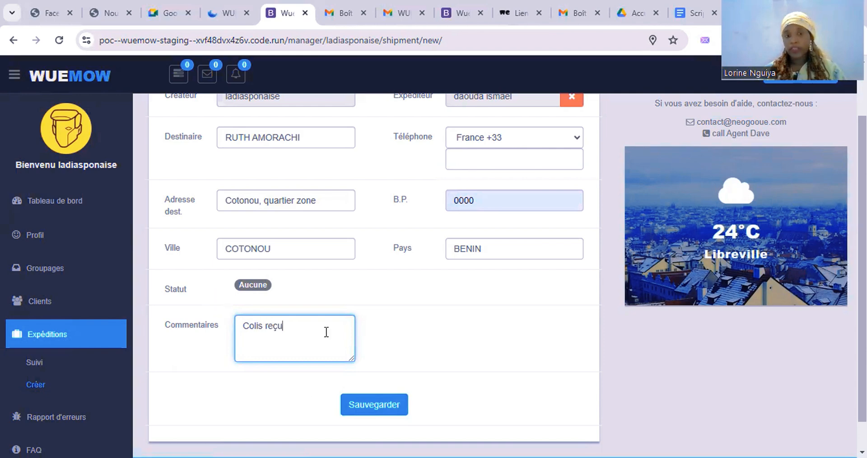
text(s)
scroll(379, 343, down, 1)
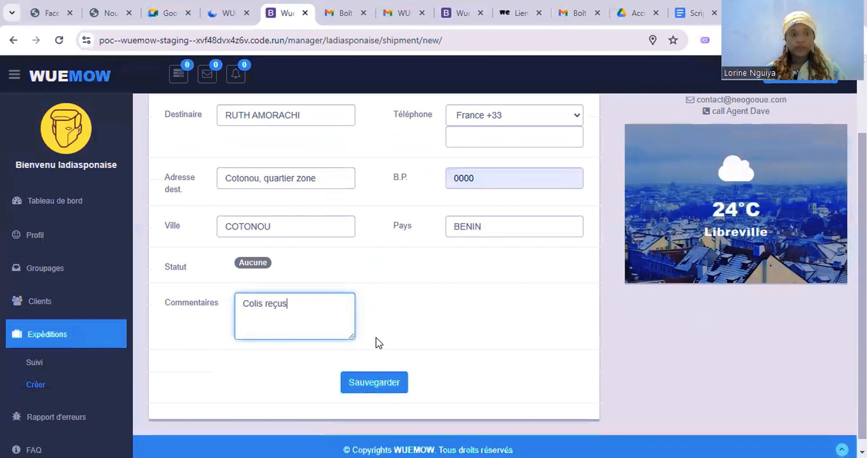
scroll(455, 295, up, 3)
scroll(453, 294, down, 2)
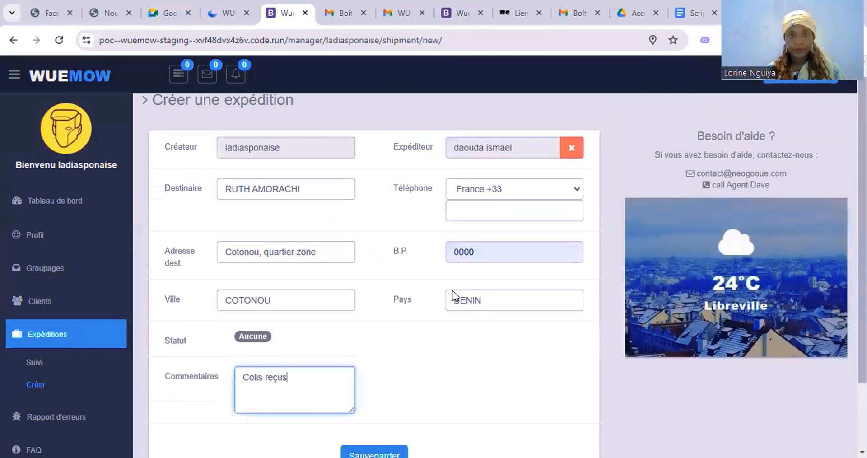
Step: Fill in the recipient's phone number and save the shipment
click(375, 409)
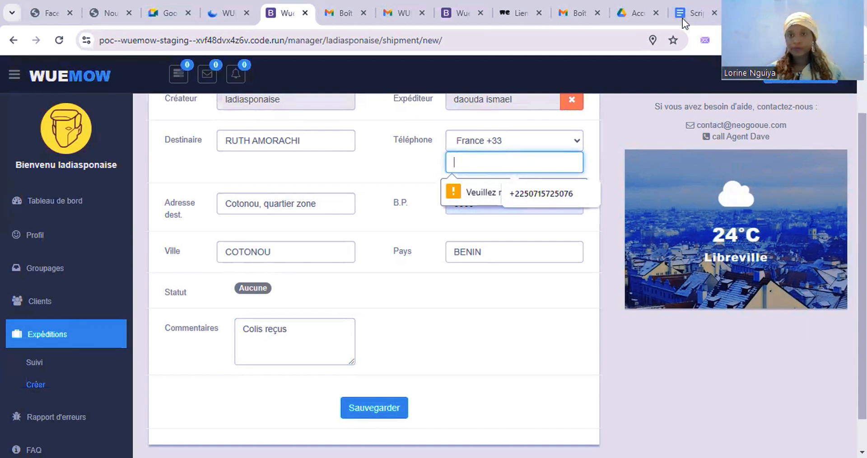
click(682, 18)
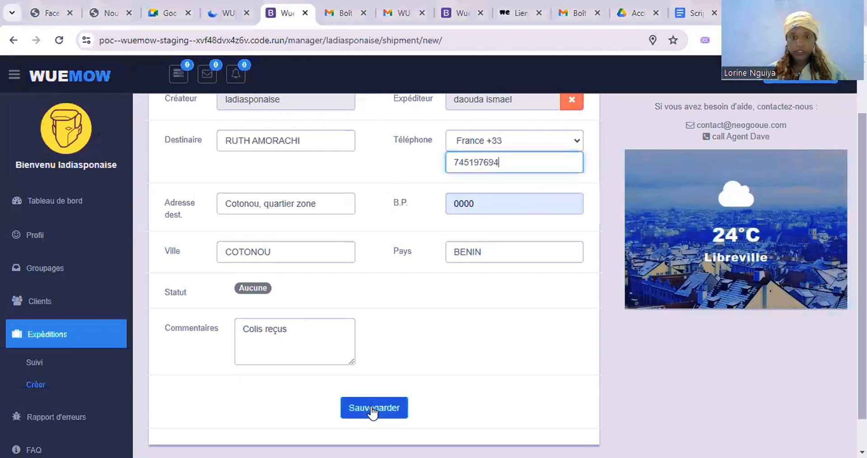
click(373, 409)
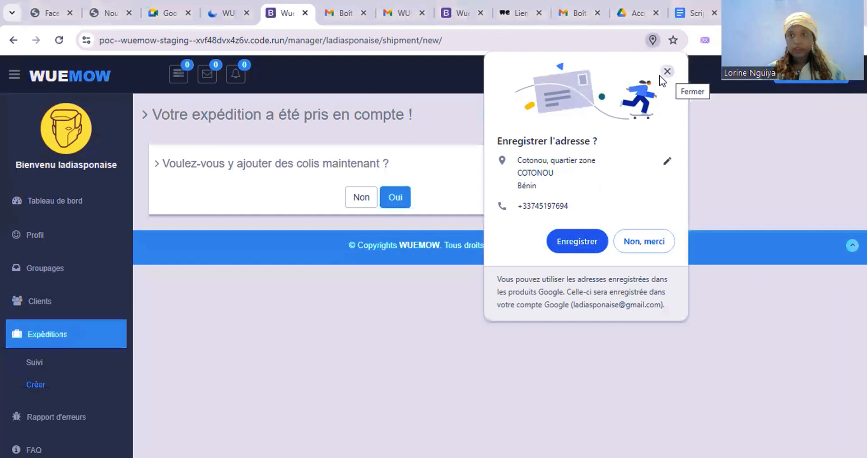
Step: Dismiss the save-address popup, answer Oui to adding parcels, and open Ajouter un colis
click(660, 75)
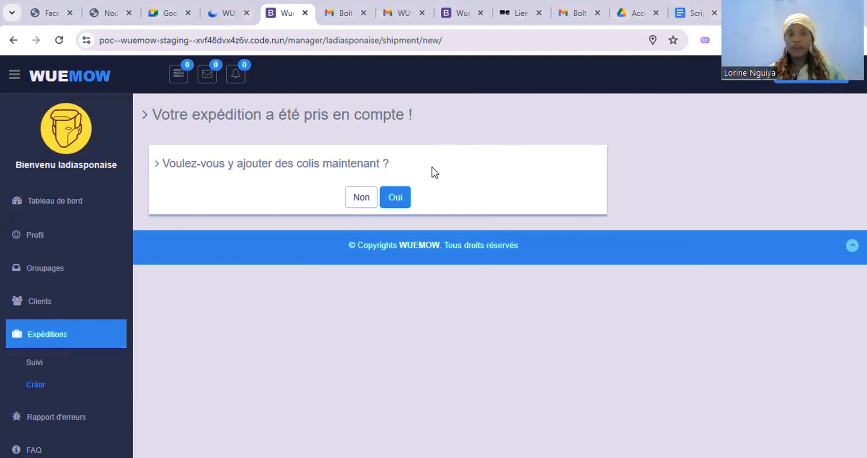
click(395, 197)
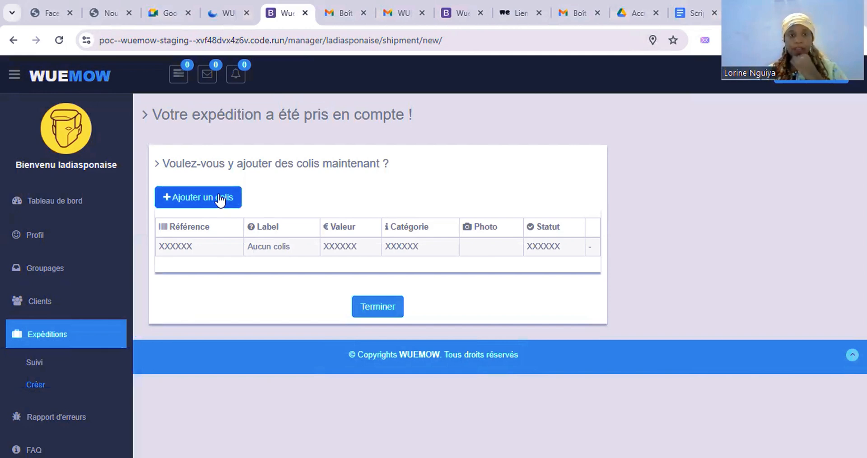
click(220, 199)
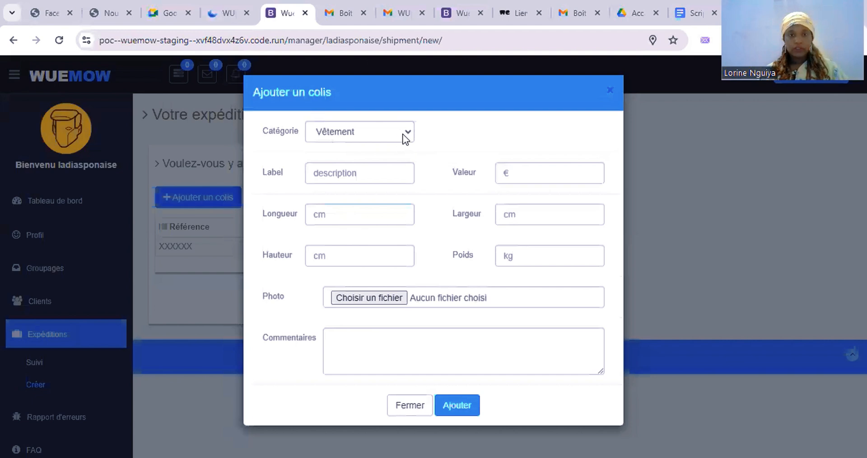
Step: Set parcel category Produit de beauté et santé, label GAMME DE SOINS and value 500
click(403, 135)
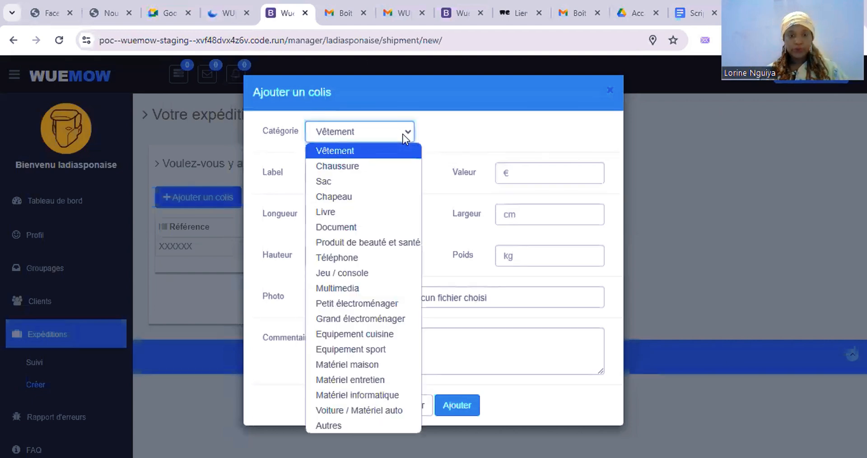
click(367, 242)
click(312, 173)
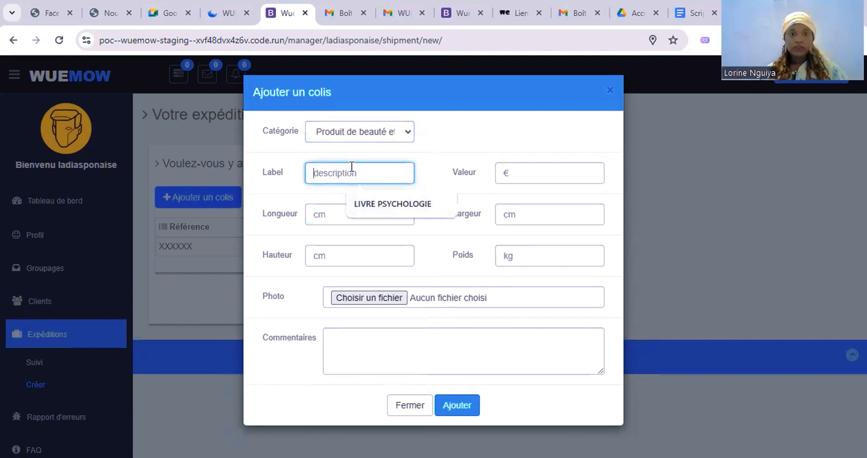
text(G)
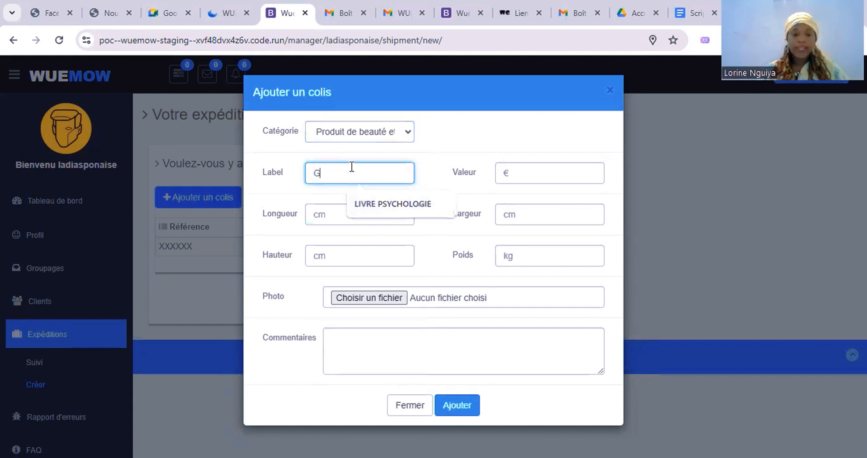
text(AMME SE)
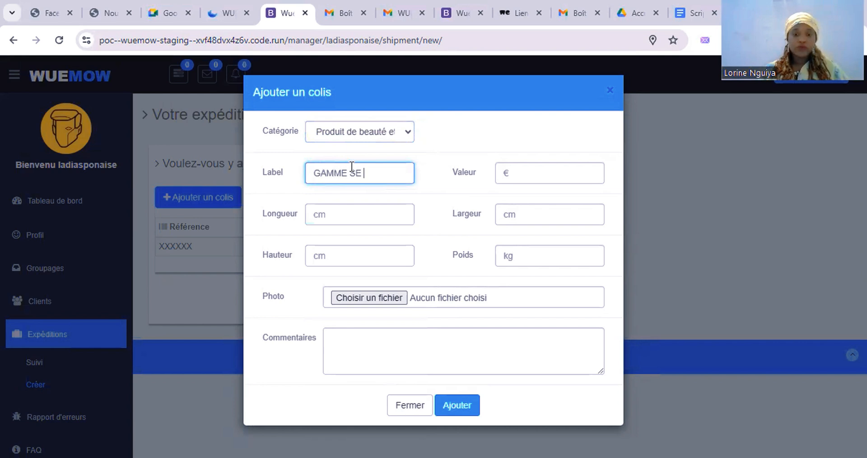
key(BackSpace)
key(BackSpace)
text(DE )
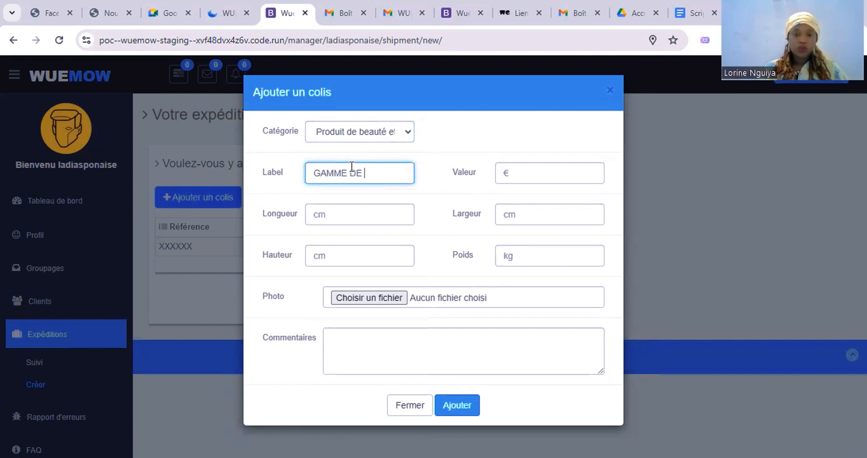
text(SOINS)
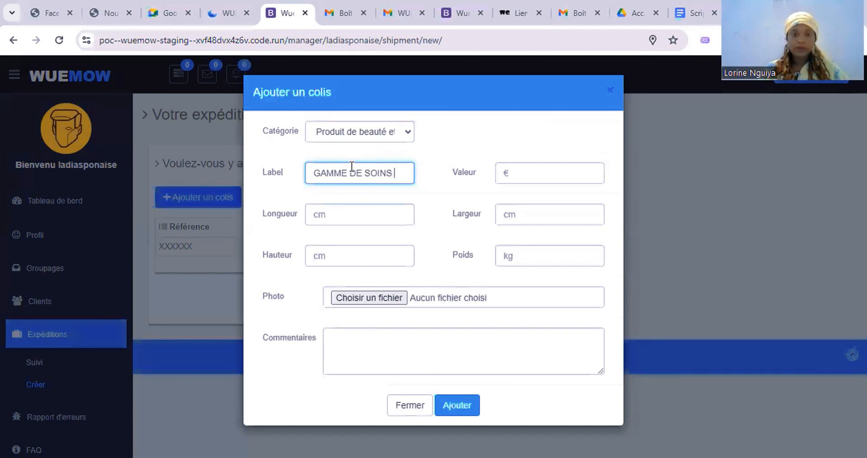
click(520, 177)
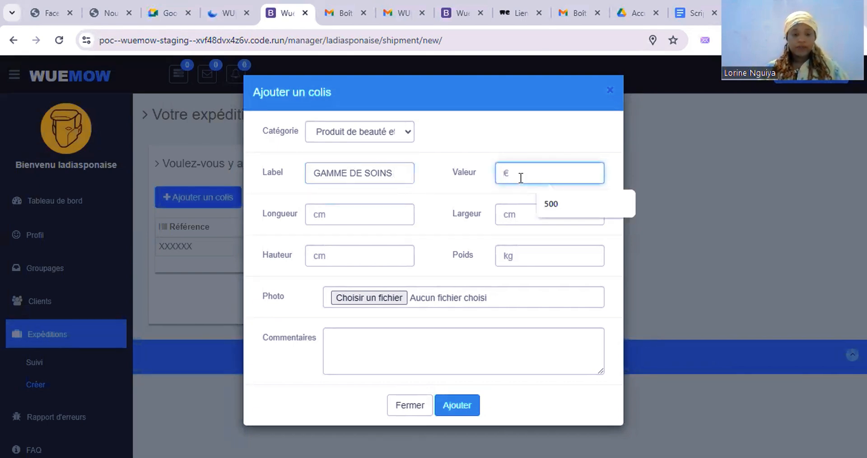
text(500)
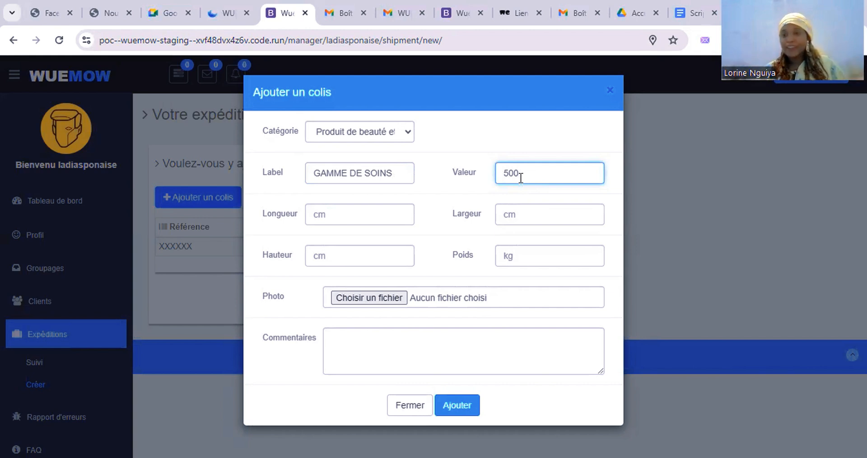
Step: Enter parcel length 14, width 16, height 30 and weight 20
click(518, 214)
click(344, 218)
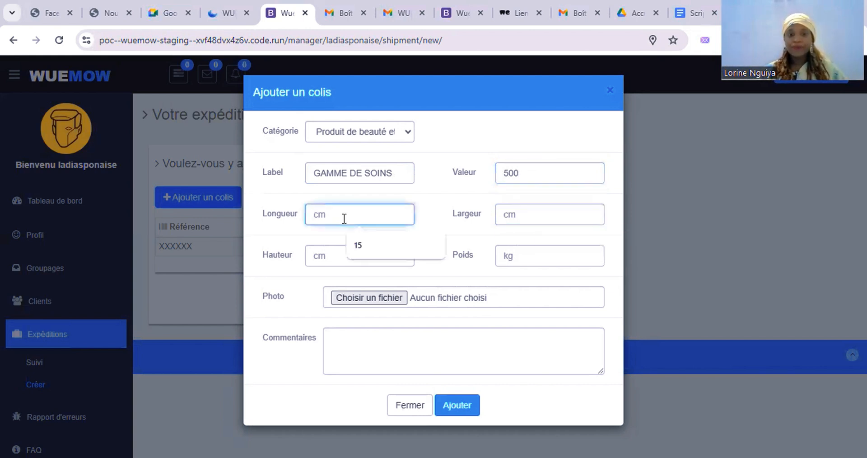
text(14)
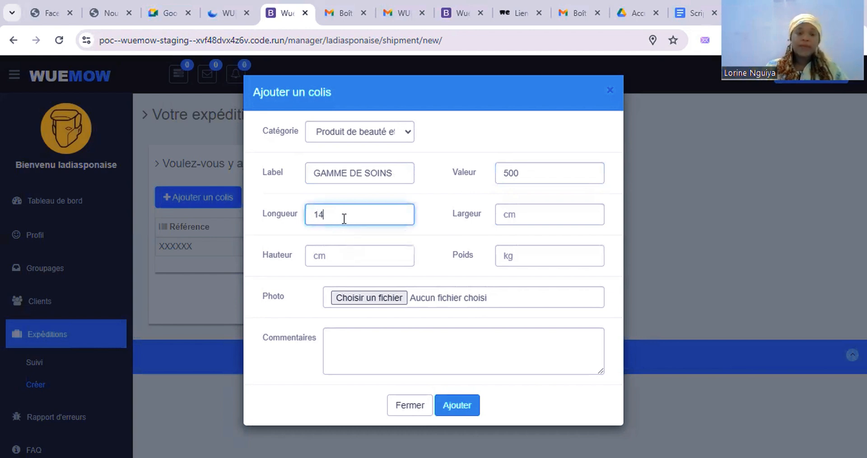
click(531, 208)
text(16)
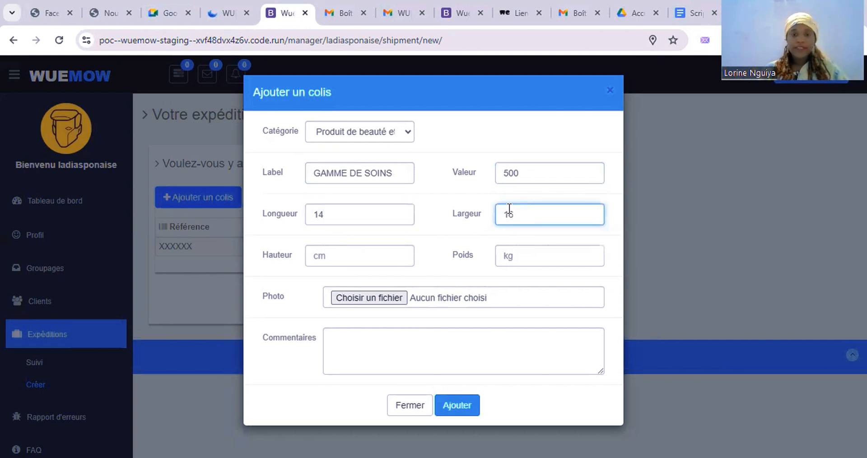
click(398, 251)
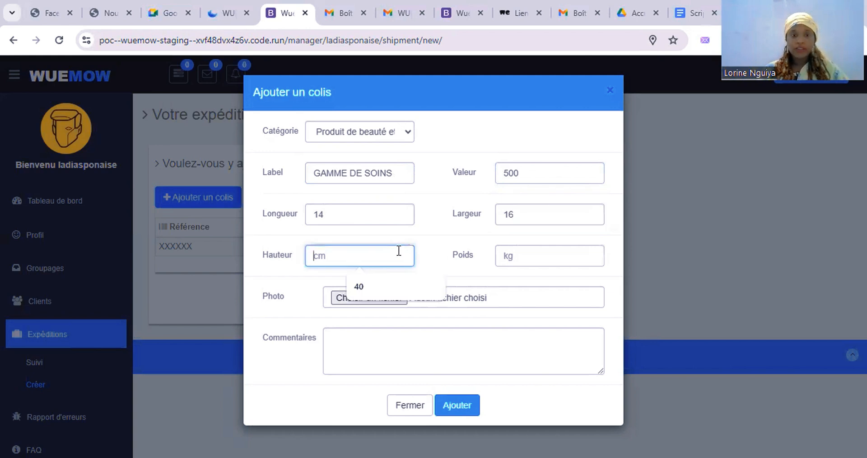
text(30)
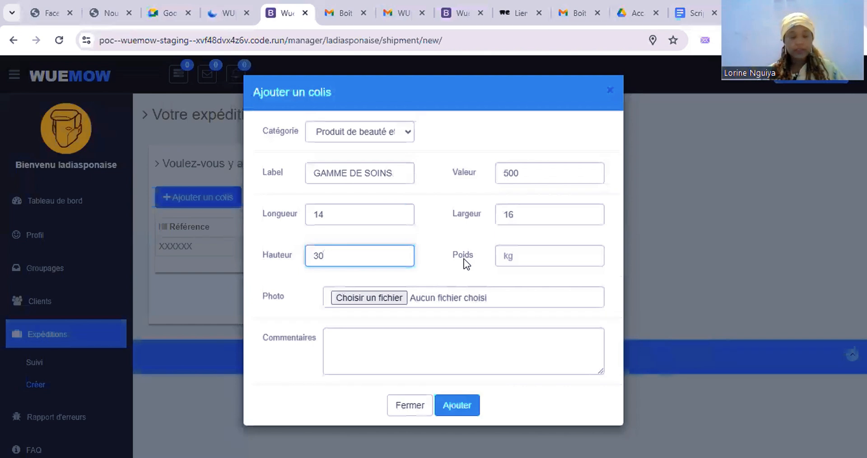
click(522, 264)
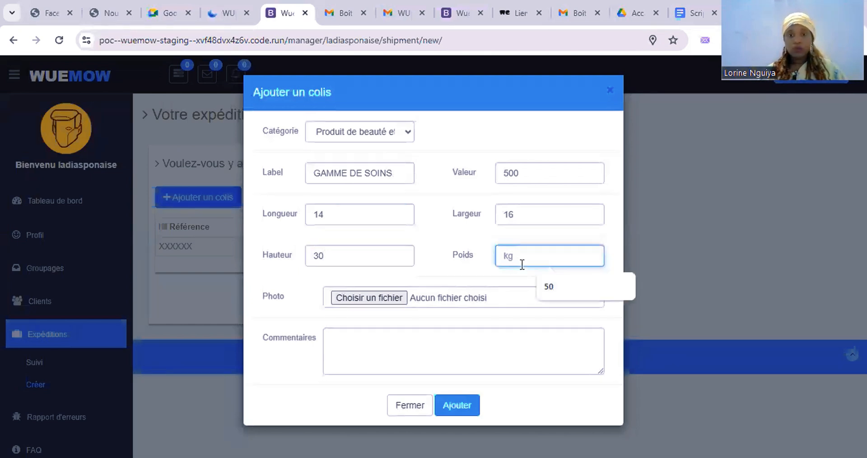
text(20)
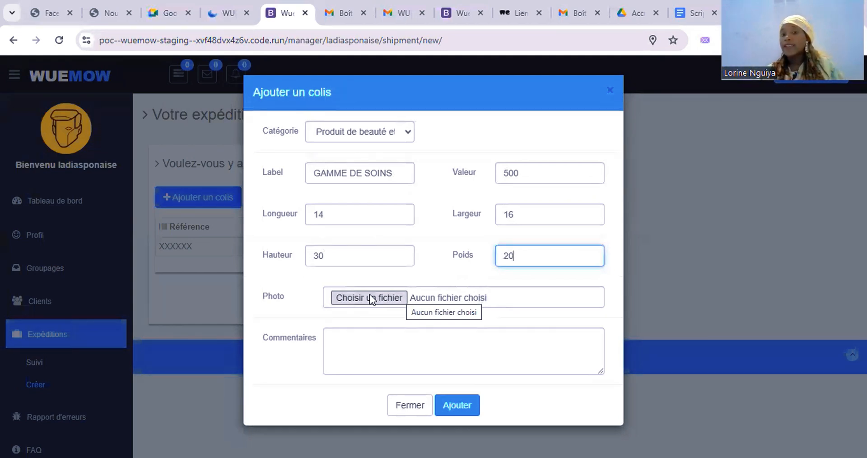
Step: Type the parcel comment 'produits classé' in Commentaires
click(380, 342)
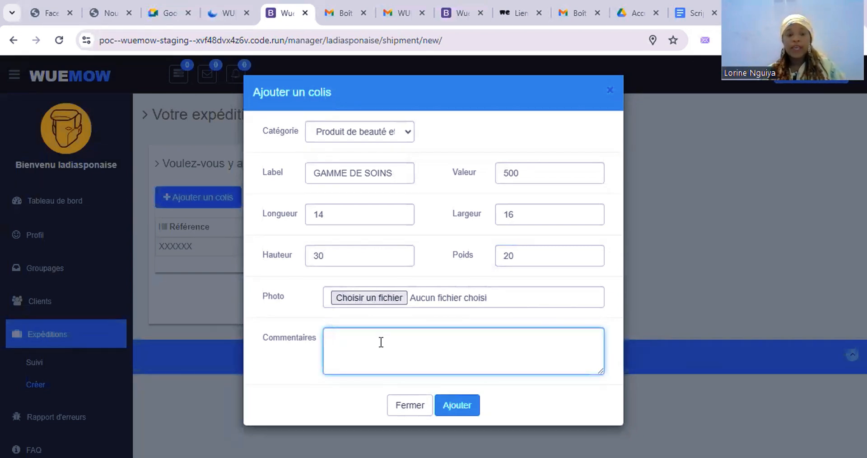
text(pro)
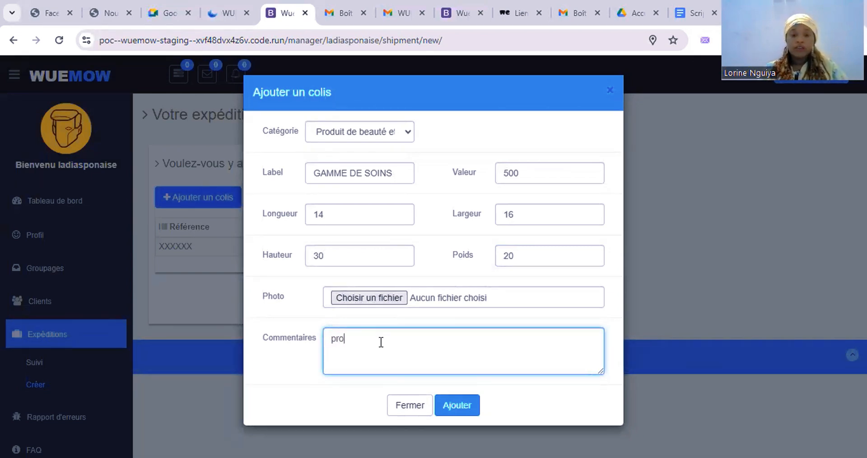
text(duits cal)
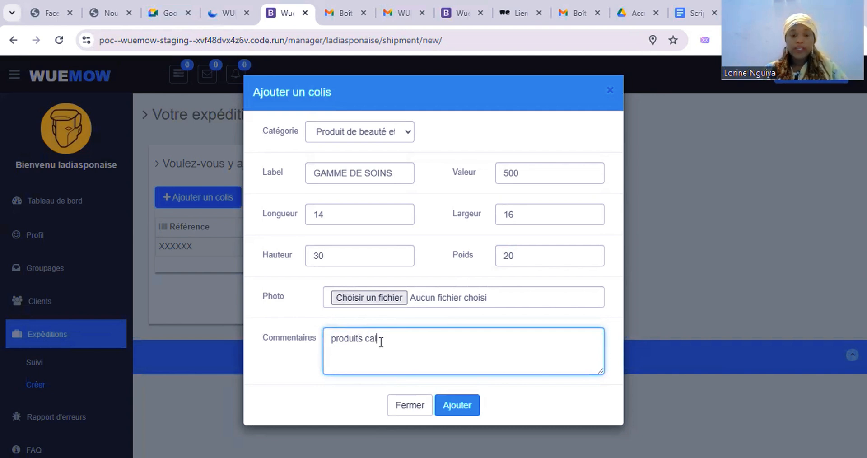
key(BackSpace)
key(BackSpace)
text(lassé )
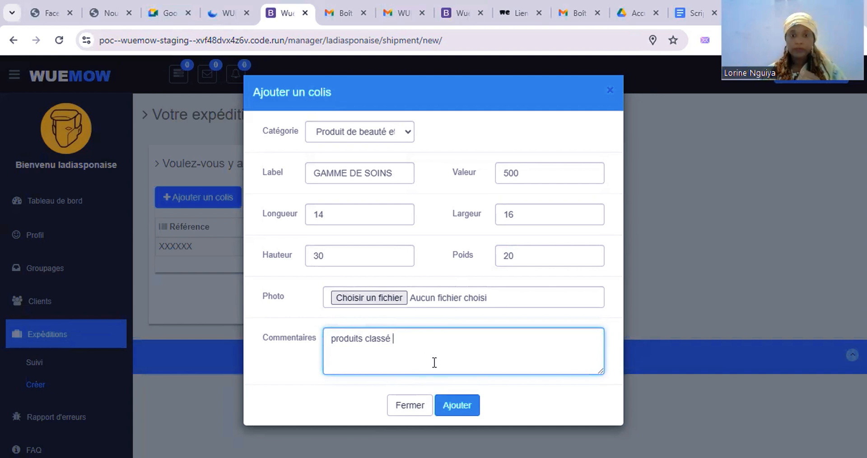
text(A)
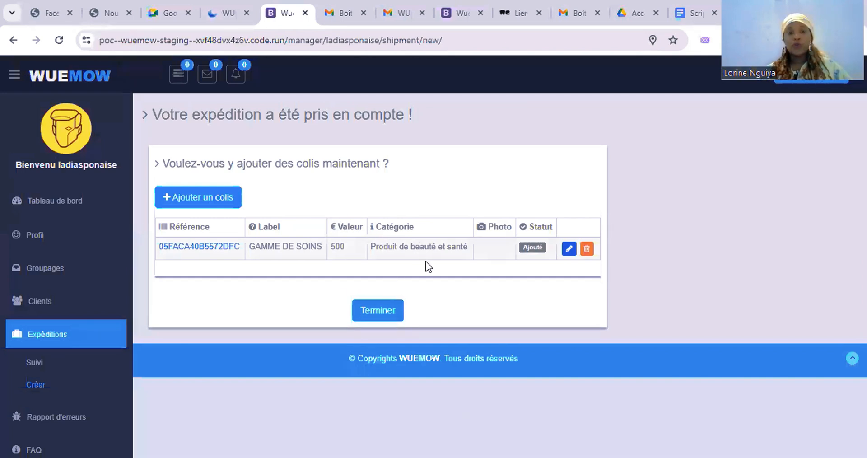
Step: Open the BENIN shipment's edit page from the Expéditions > Suivi list
click(36, 362)
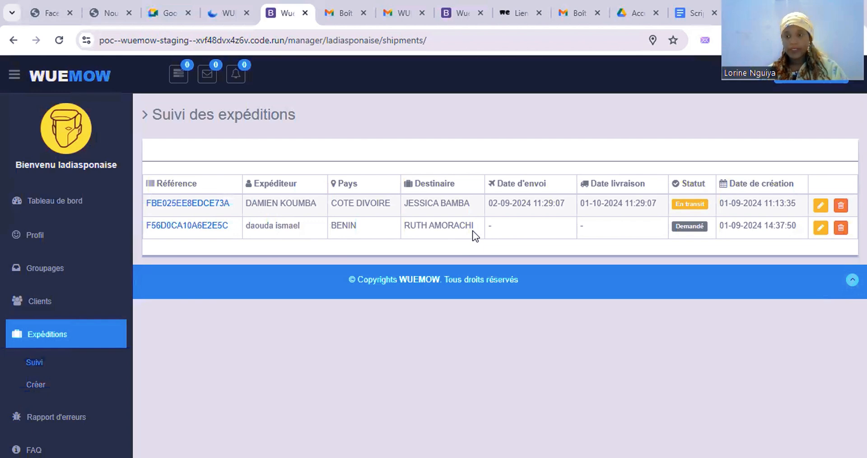
click(822, 229)
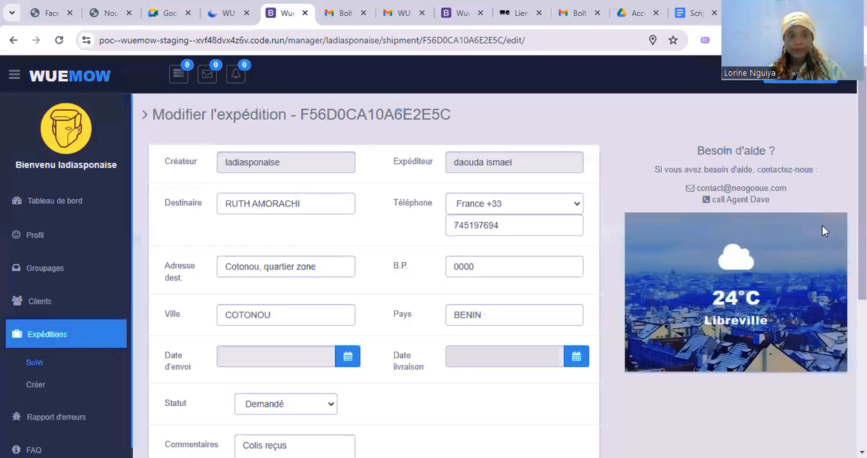
scroll(481, 268, down, 4)
scroll(481, 267, up, 1)
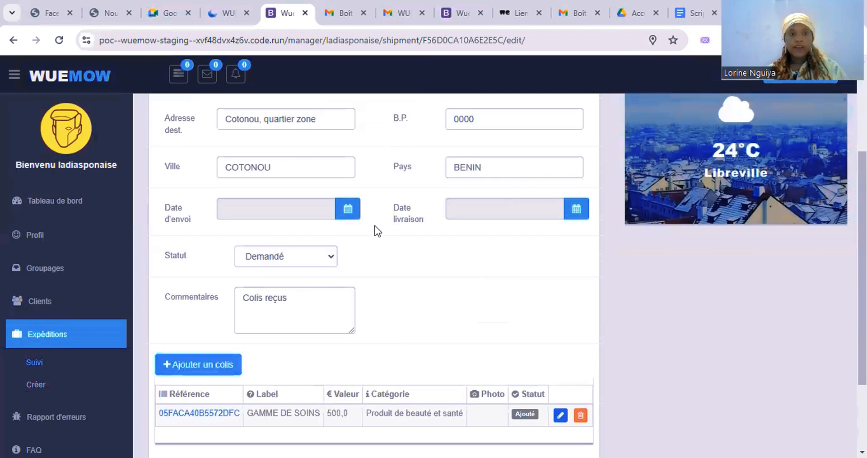
Step: Set the sending date to 13-10-2024 and the delivery date to 15-10-2024
click(355, 217)
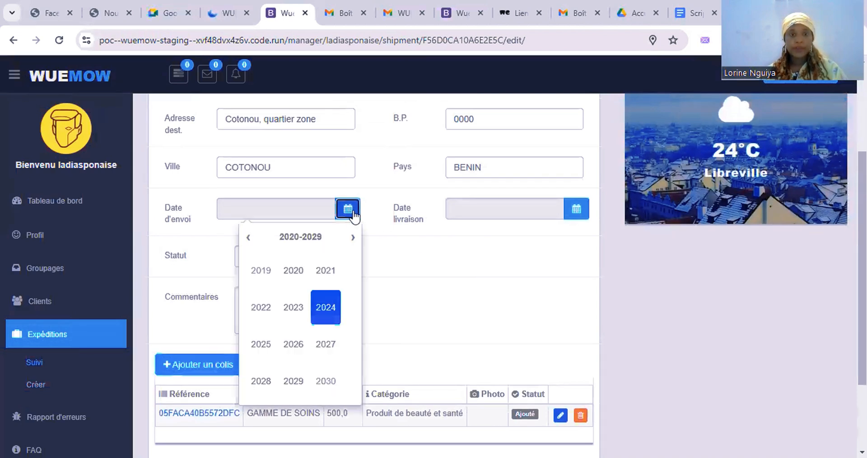
click(329, 316)
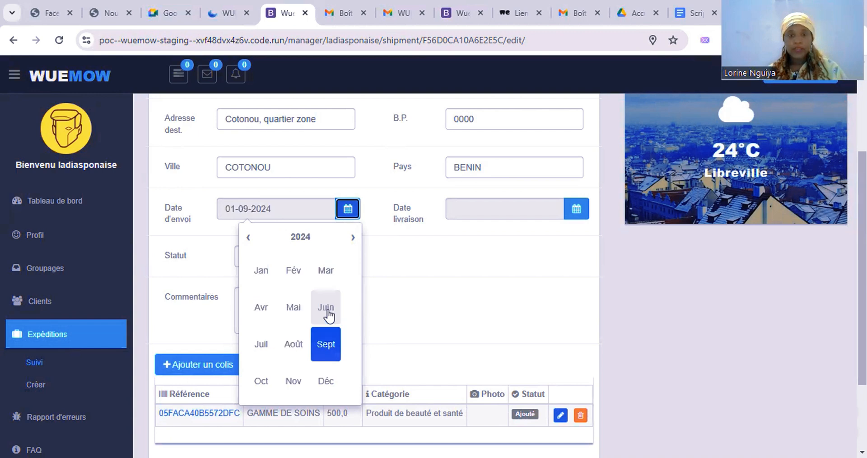
click(259, 385)
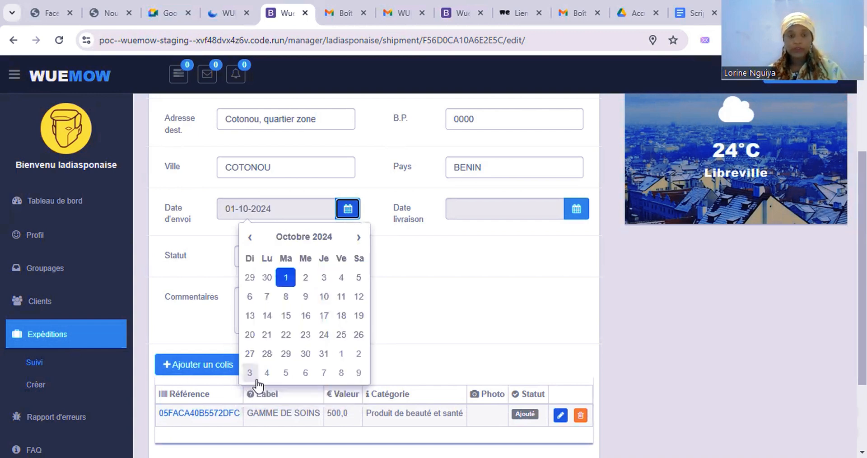
click(251, 317)
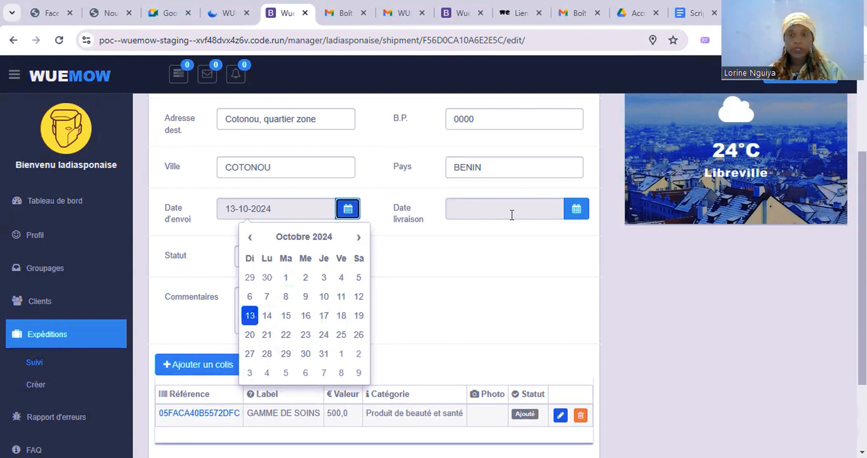
click(576, 210)
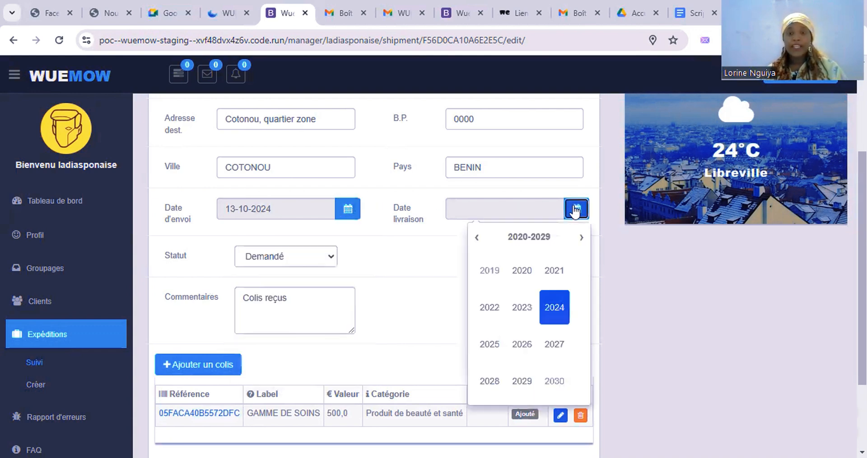
click(555, 306)
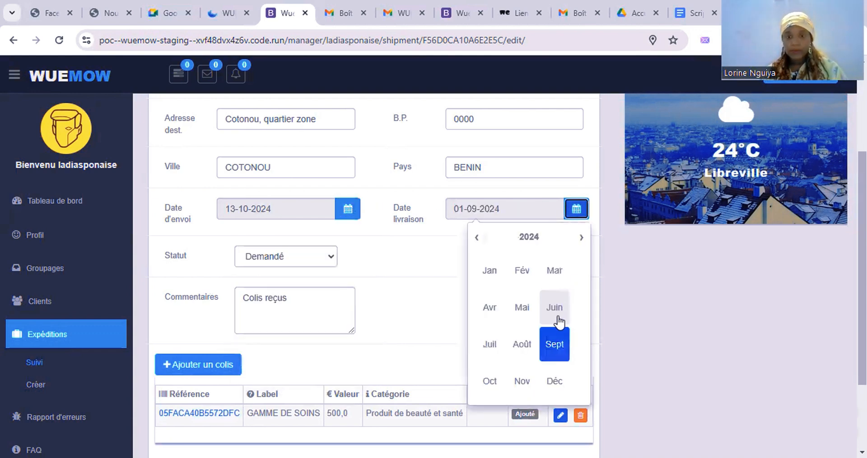
click(491, 383)
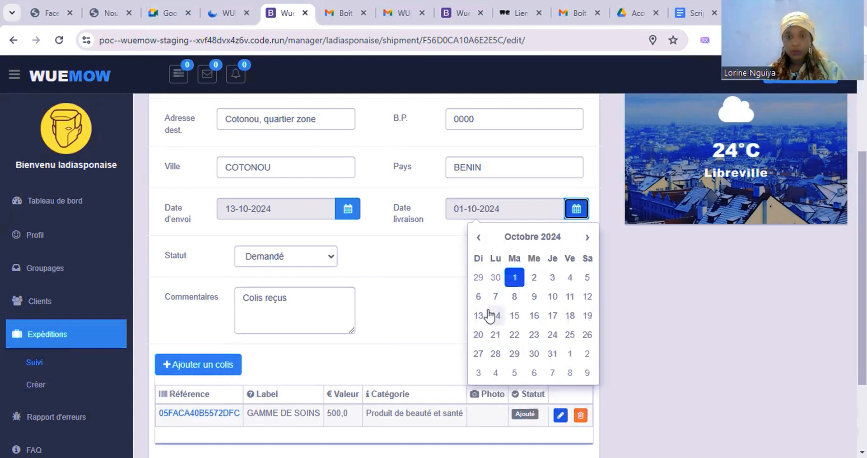
click(517, 320)
click(365, 277)
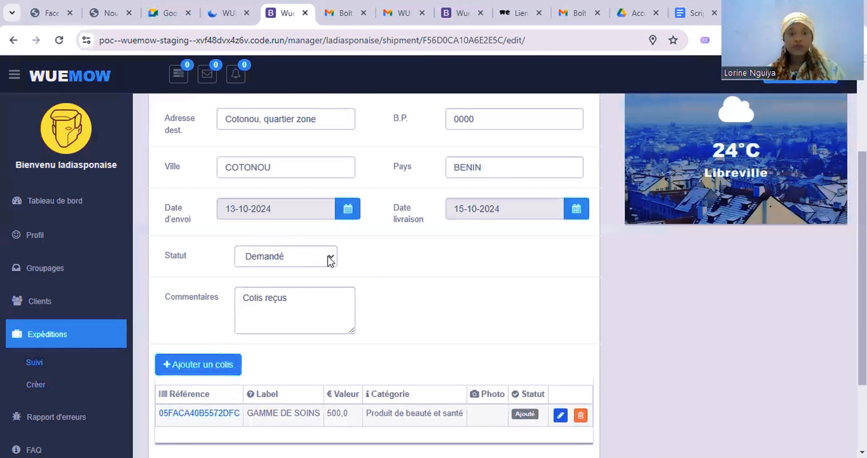
Step: Change the shipment status from Demandé to Approuvé
click(330, 259)
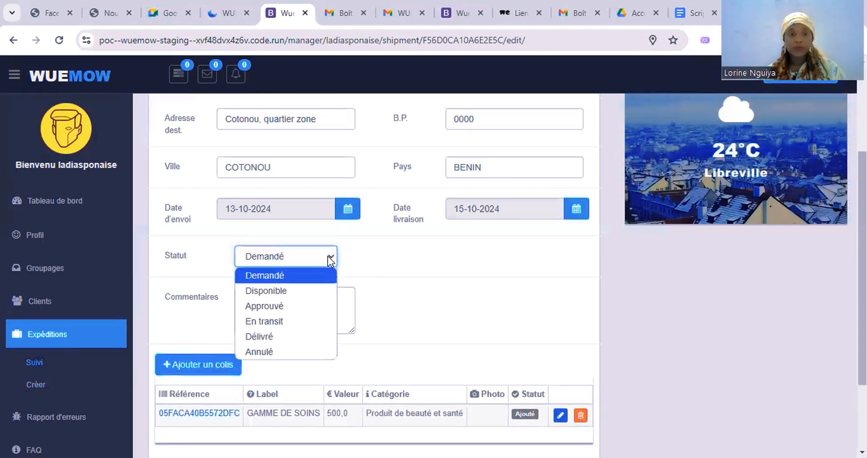
click(321, 305)
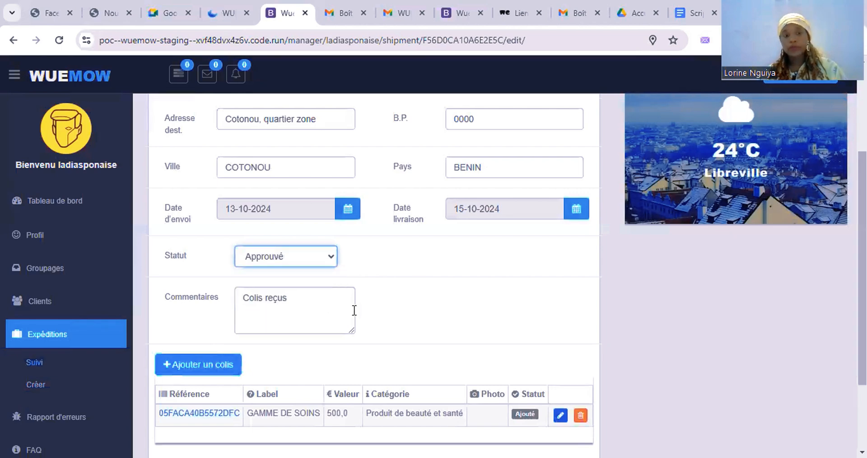
scroll(433, 342, down, 3)
scroll(434, 342, up, 1)
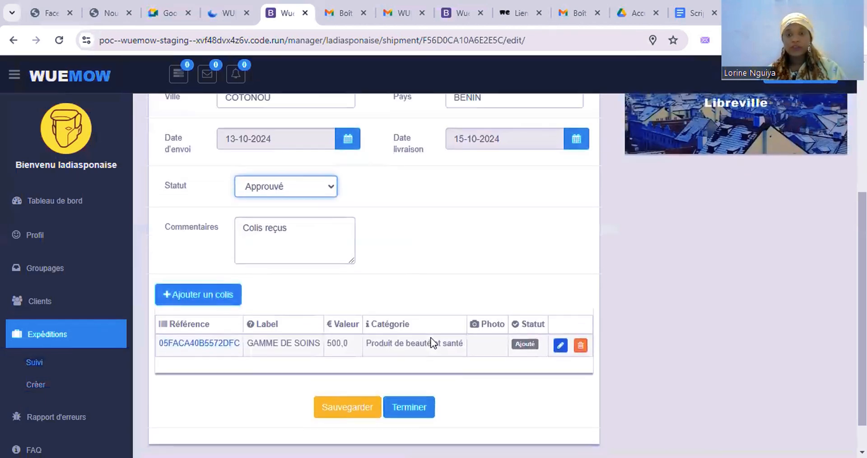
scroll(443, 239, up, 1)
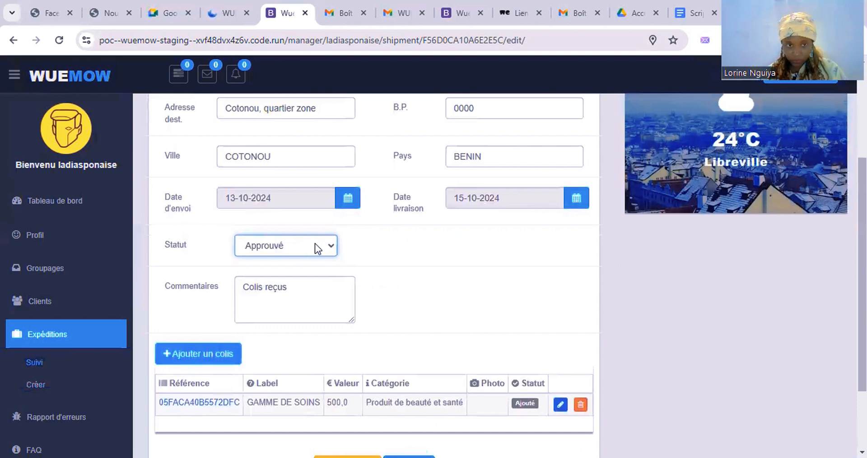
Step: Save the Benin shipment with status Approuvé and go back to the Suivi shipment list
click(315, 245)
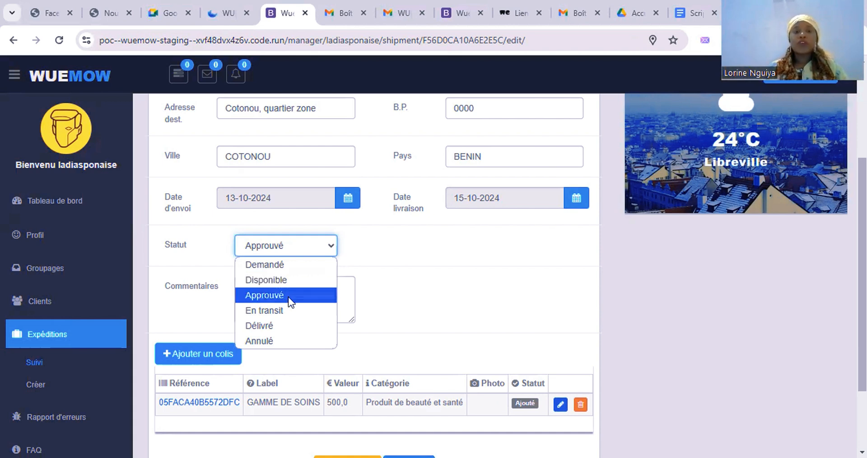
click(289, 296)
scroll(466, 340, down, 2)
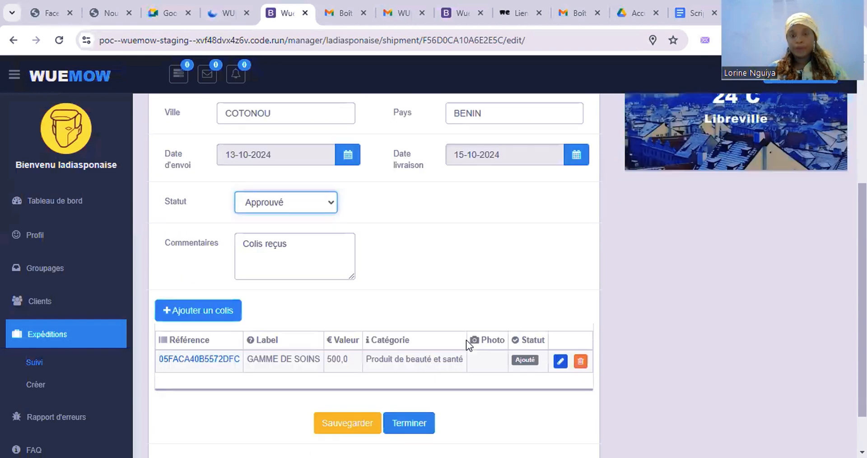
click(347, 371)
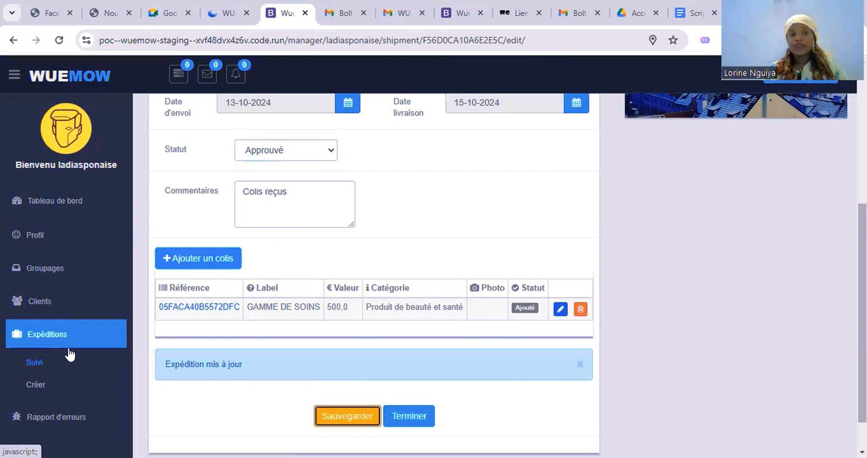
click(43, 362)
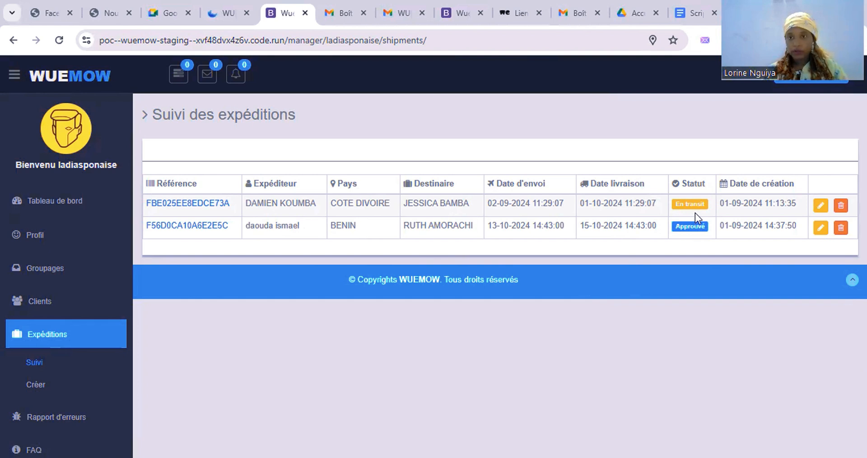
Step: Edit the first-row Côte d'Ivoire shipment, change its status from En transit to Délivré, and save
click(820, 207)
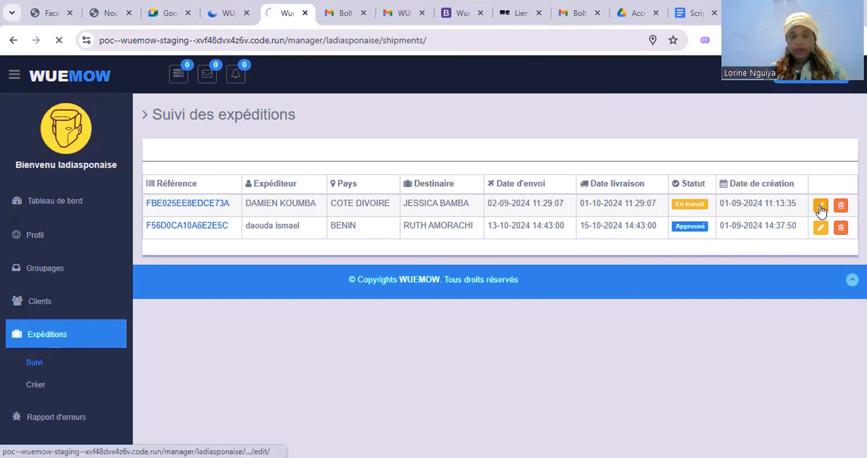
scroll(479, 343, down, 2)
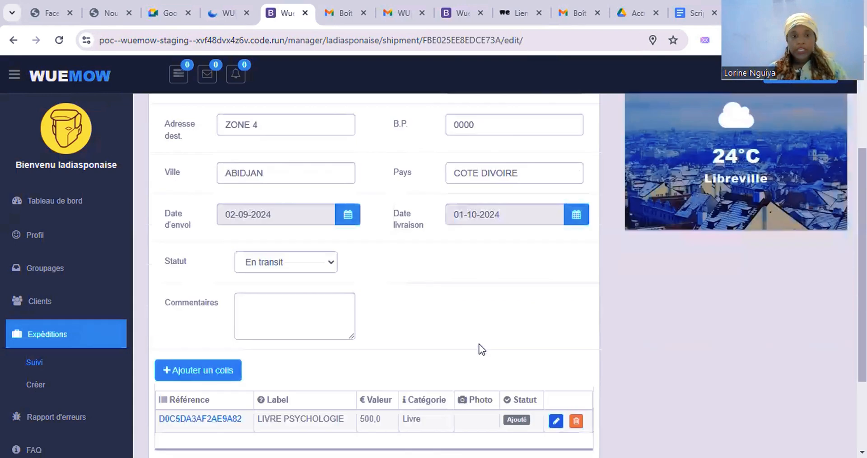
click(318, 268)
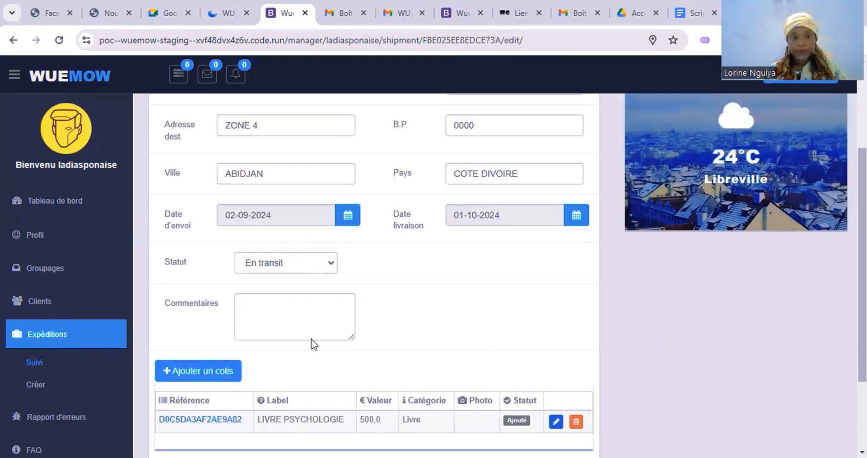
click(310, 344)
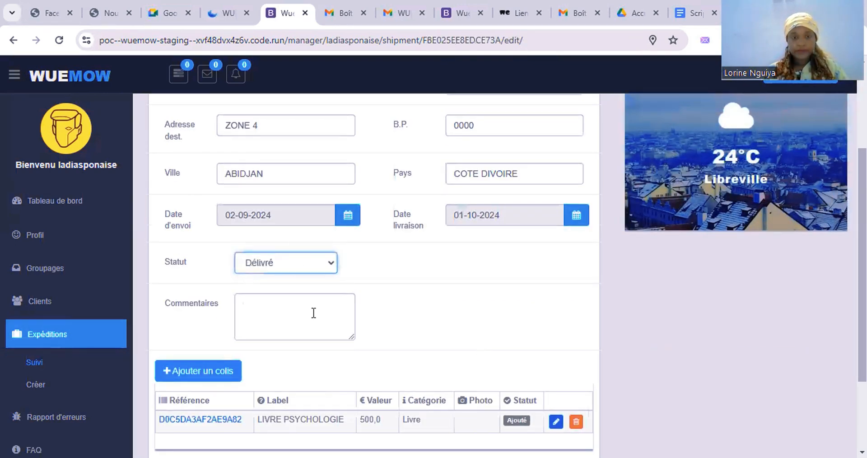
scroll(312, 313, down, 1)
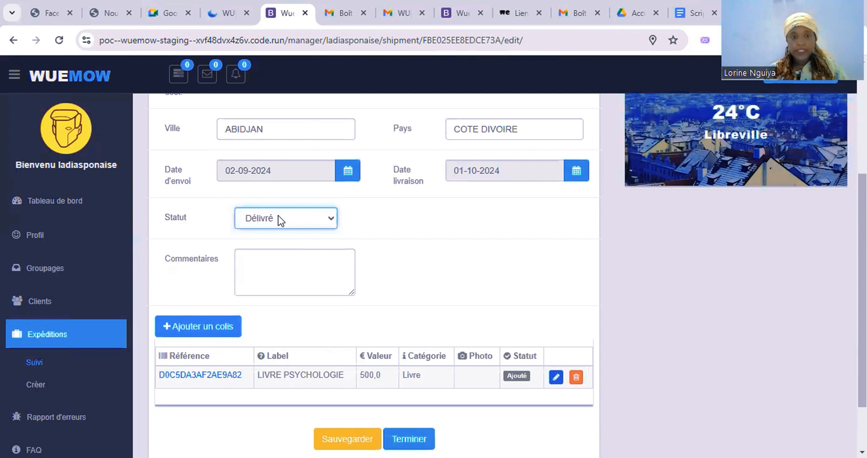
click(352, 441)
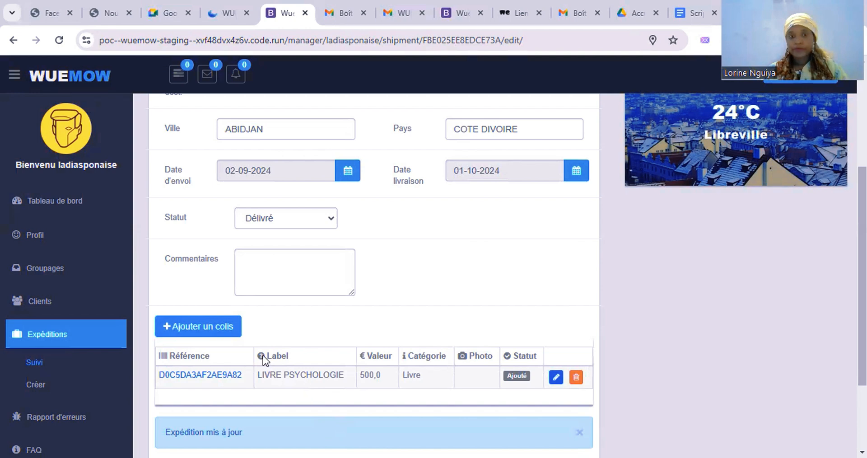
scroll(137, 356, down, 2)
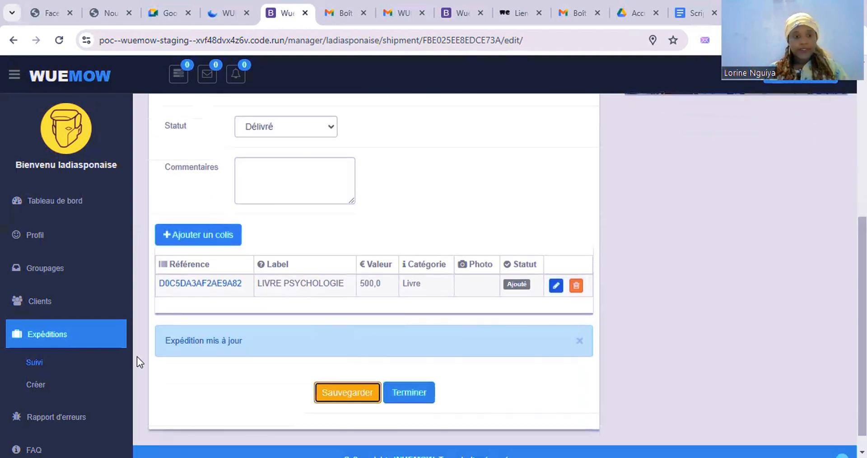
click(342, 403)
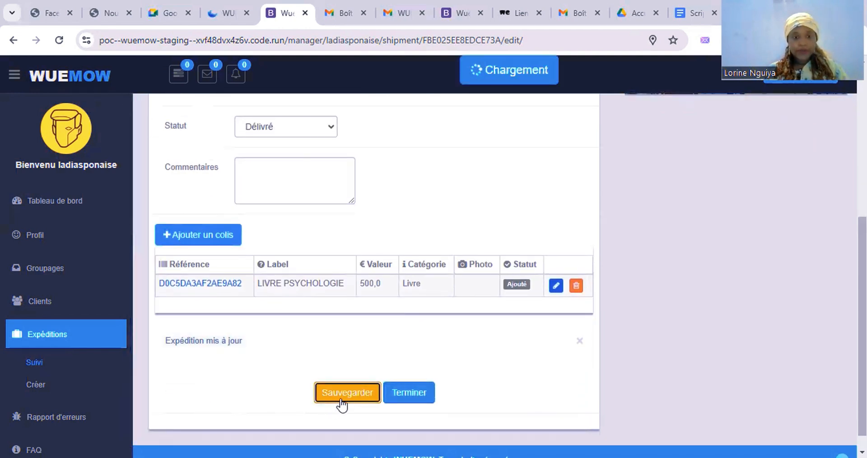
Step: Go back to the Suivi list under Expéditions to see the Délivré shipment
click(32, 363)
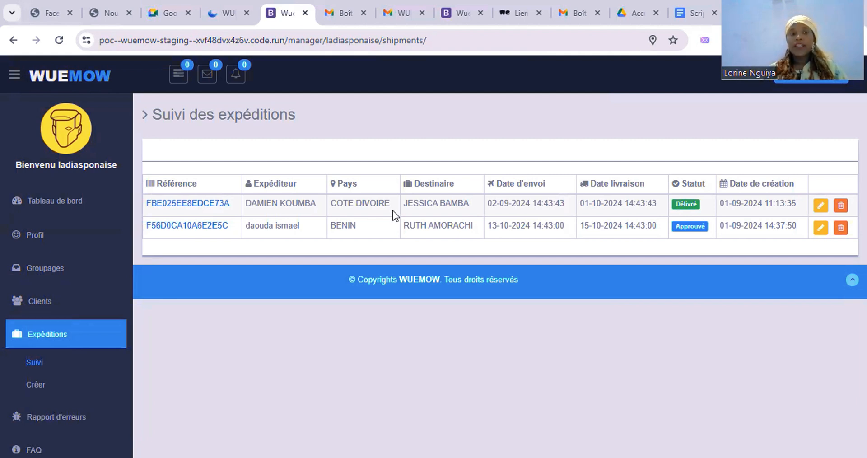
Step: Open Tableau de bord and scroll over the shipment chart and Destination, Clients notifiés, Revenue cards
click(83, 201)
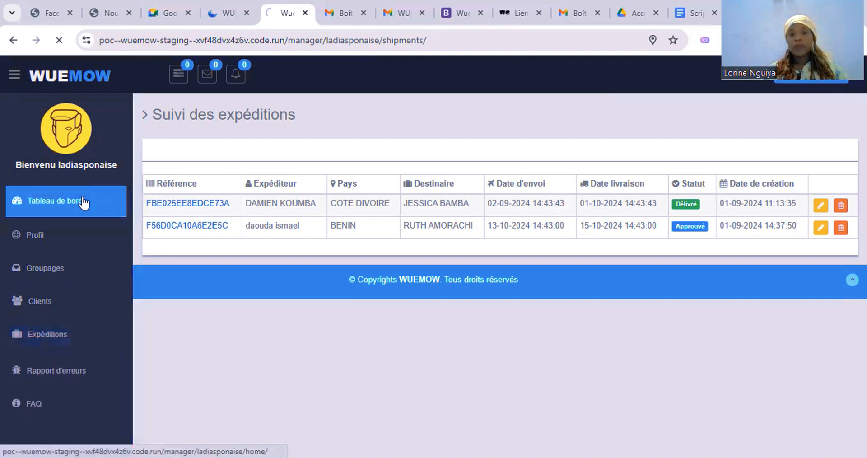
scroll(311, 370, down, 5)
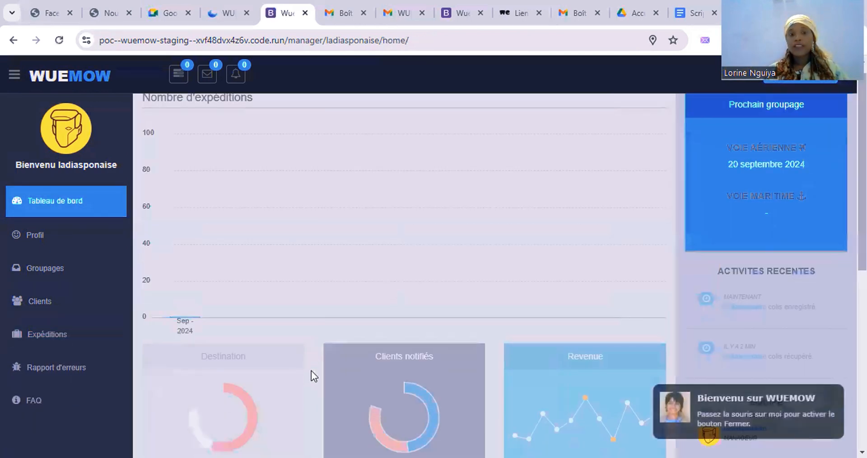
scroll(310, 371, up, 3)
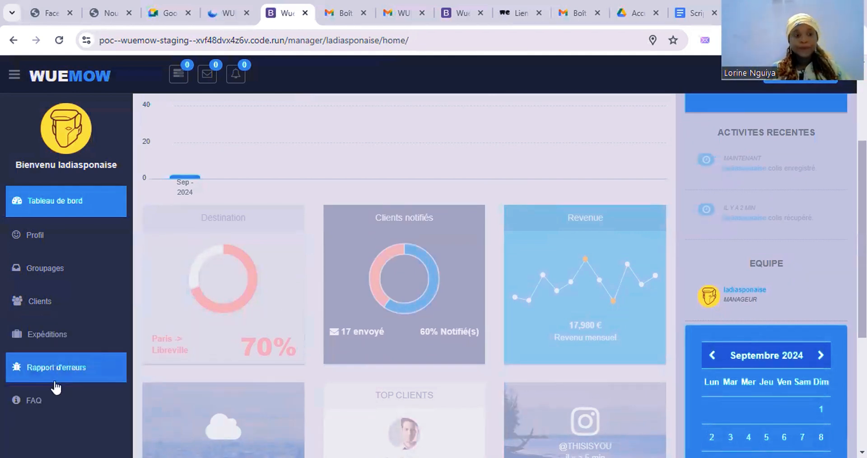
Step: Open the bug report form and try its description and subject fields
click(63, 374)
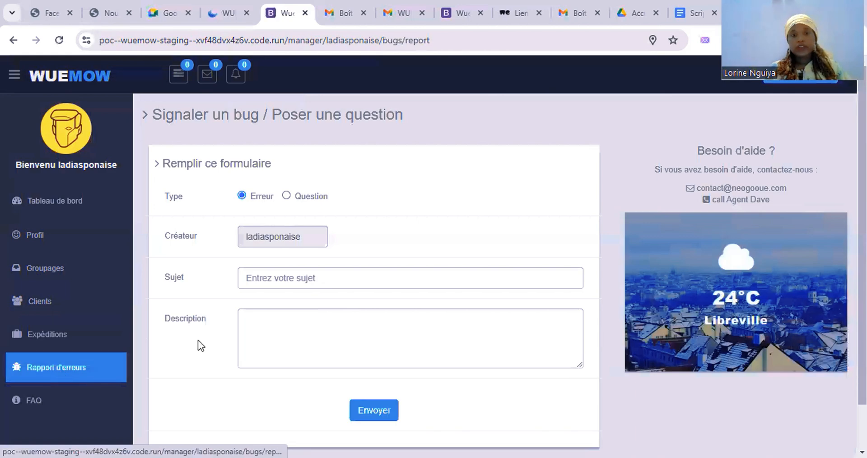
scroll(343, 336, down, 2)
scroll(346, 338, up, 2)
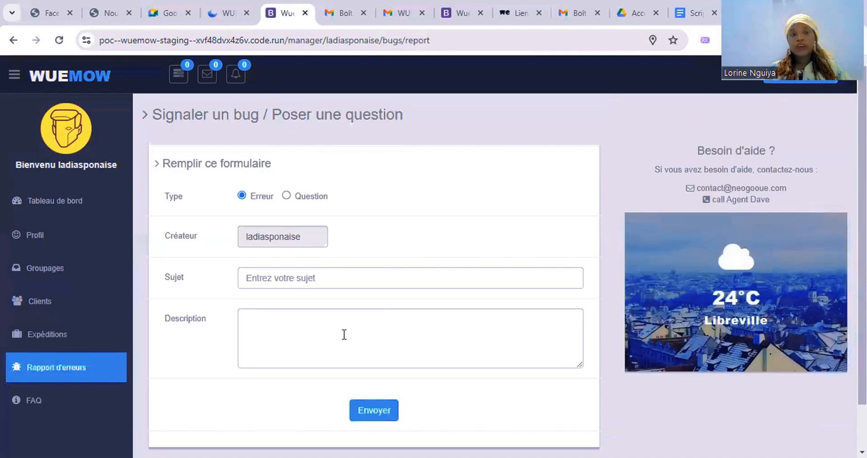
click(319, 310)
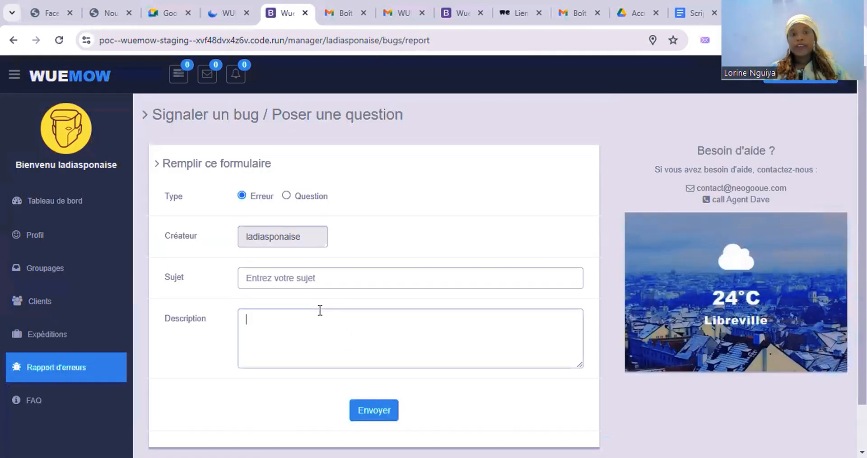
click(291, 289)
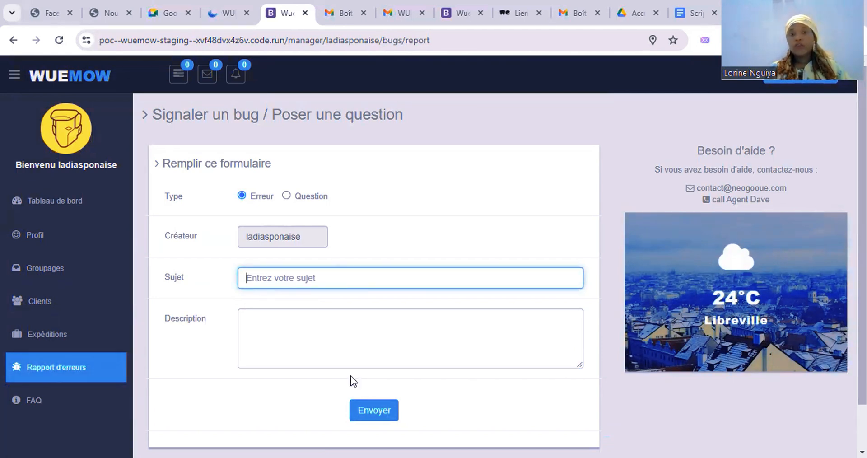
click(376, 352)
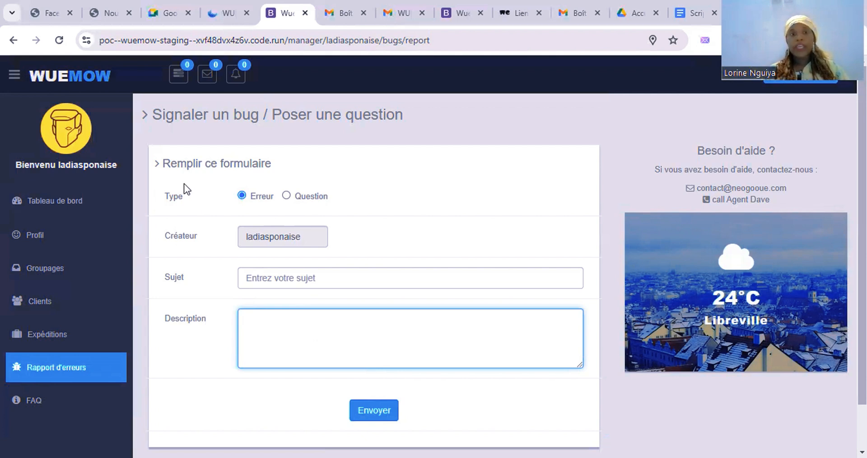
Step: Switch the report type to Question, then back to Erreur
click(293, 199)
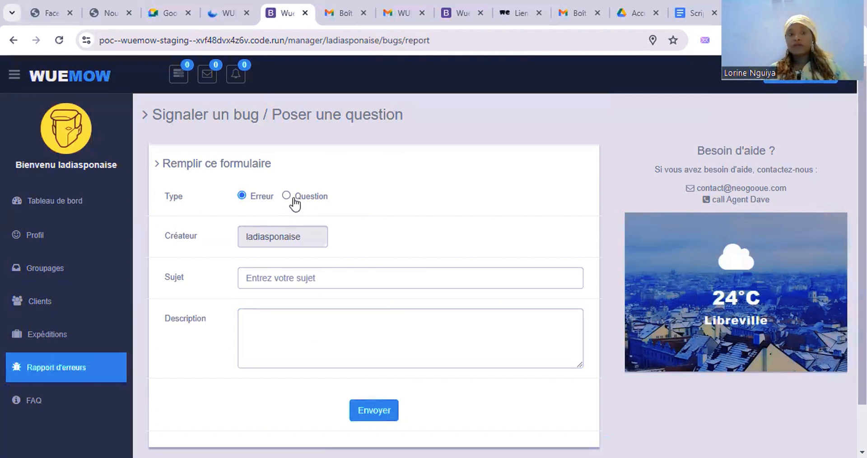
click(288, 197)
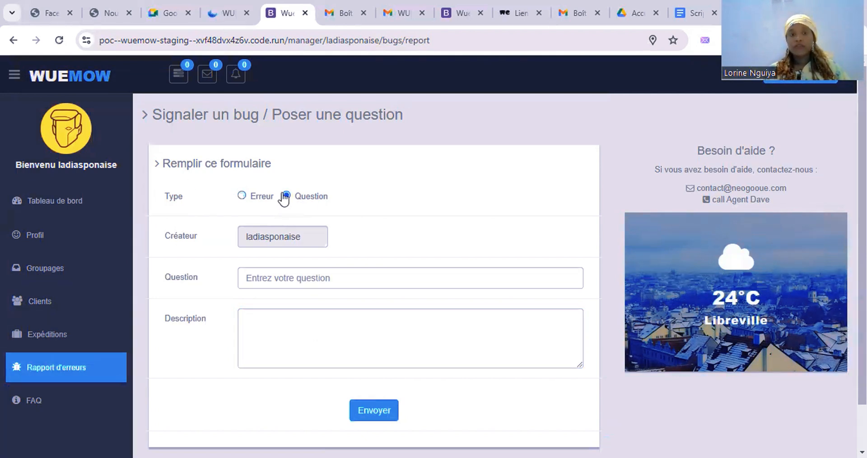
click(242, 196)
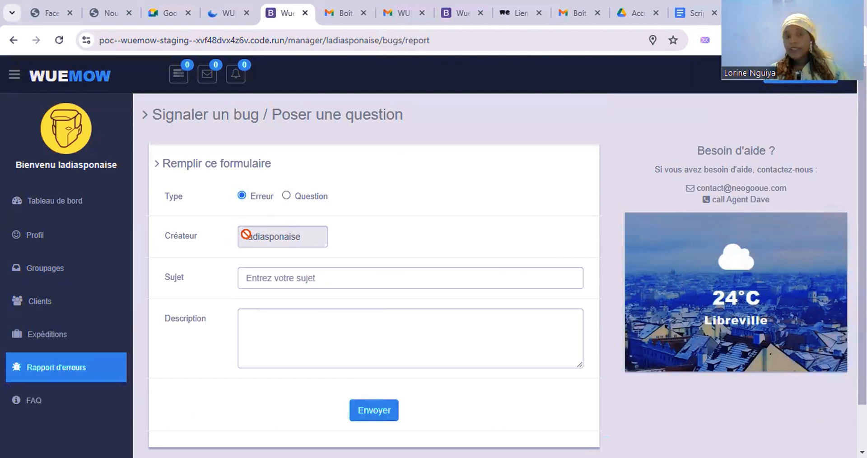
Step: Open the F.A.Q page and scroll through its questions, including 'Qu'est-ce WUEMOW ?'
click(71, 404)
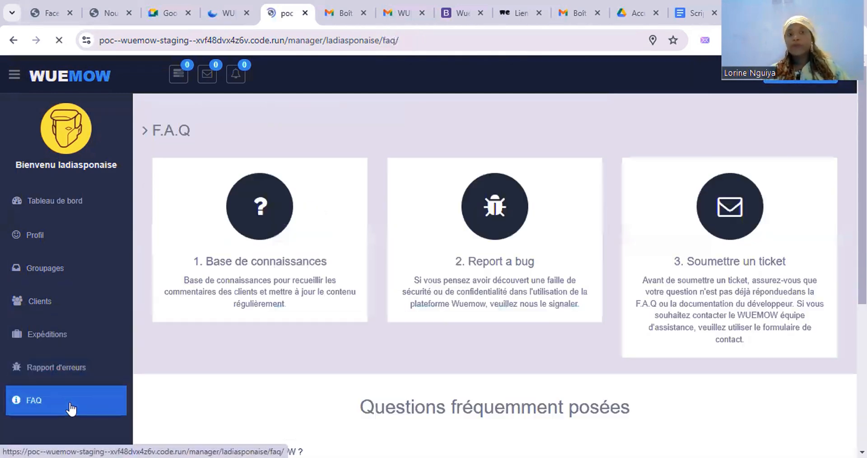
scroll(349, 372, down, 5)
scroll(349, 372, up, 5)
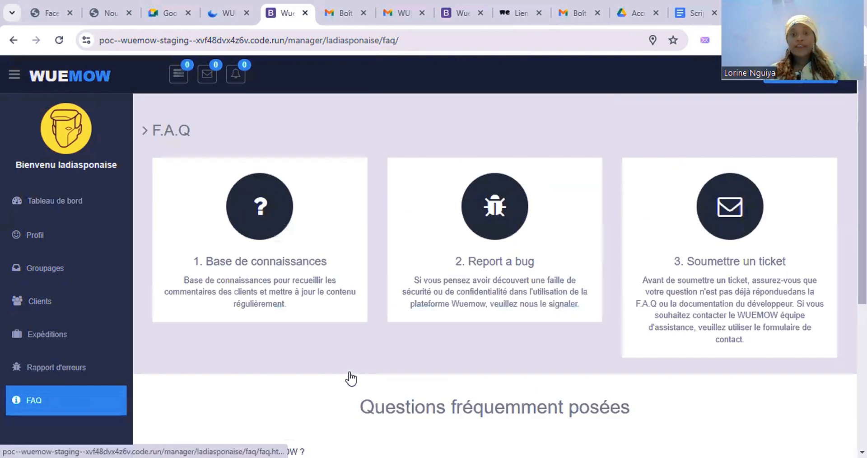
scroll(349, 373, down, 5)
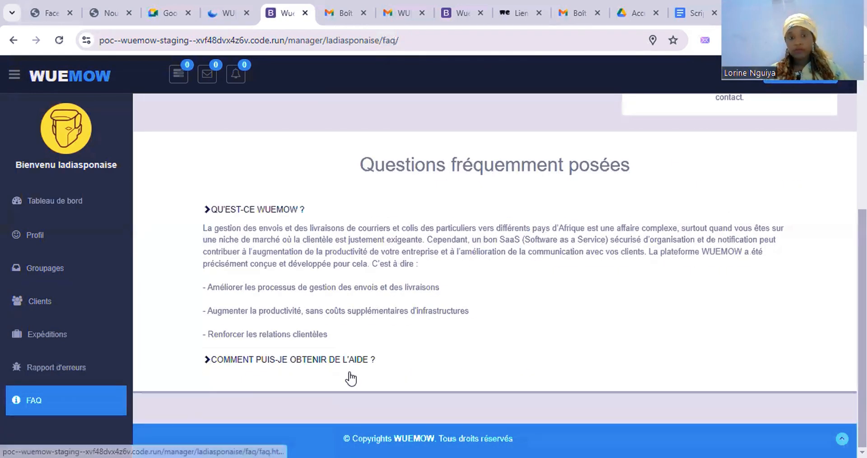
scroll(352, 377, up, 5)
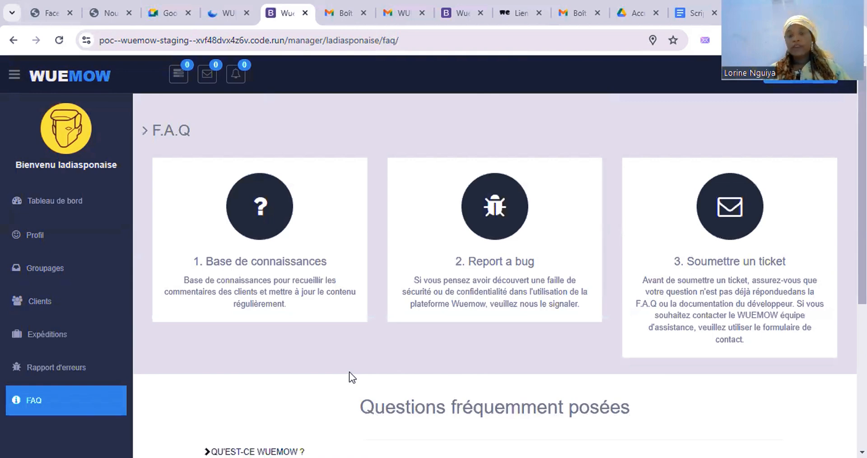
scroll(349, 372, down, 1)
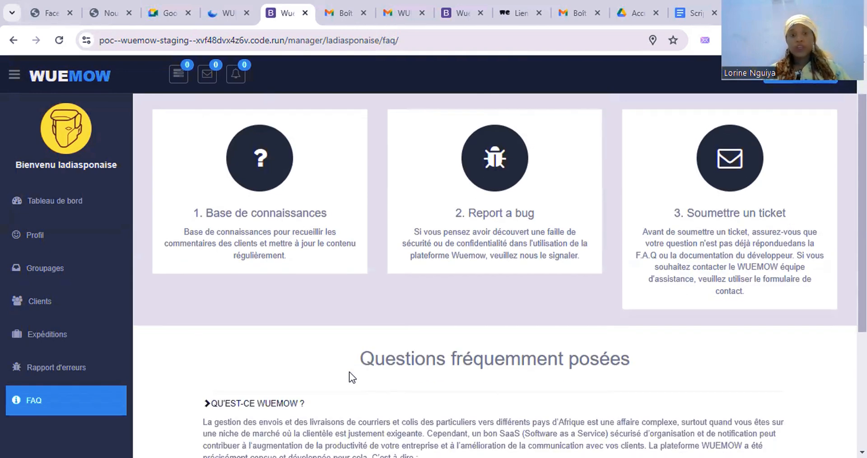
scroll(349, 372, up, 1)
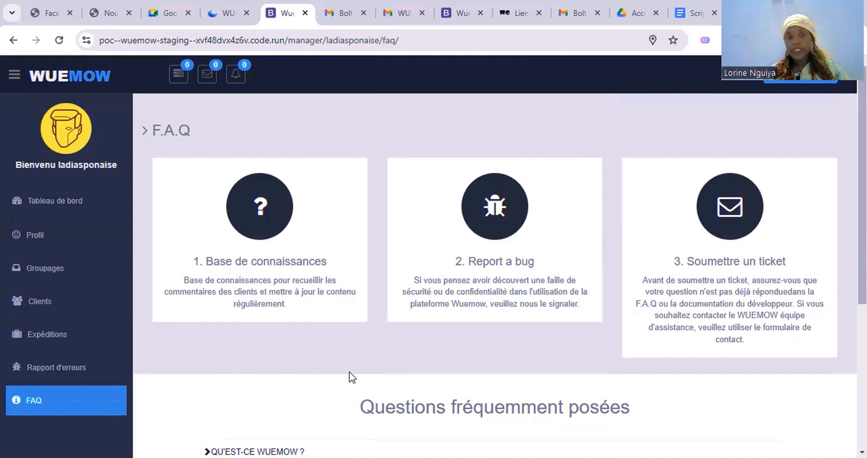
scroll(348, 372, down, 1)
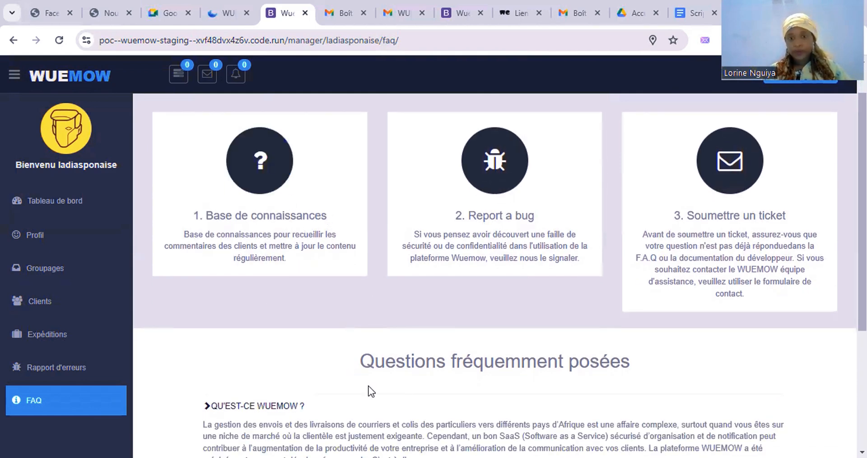
scroll(371, 391, down, 4)
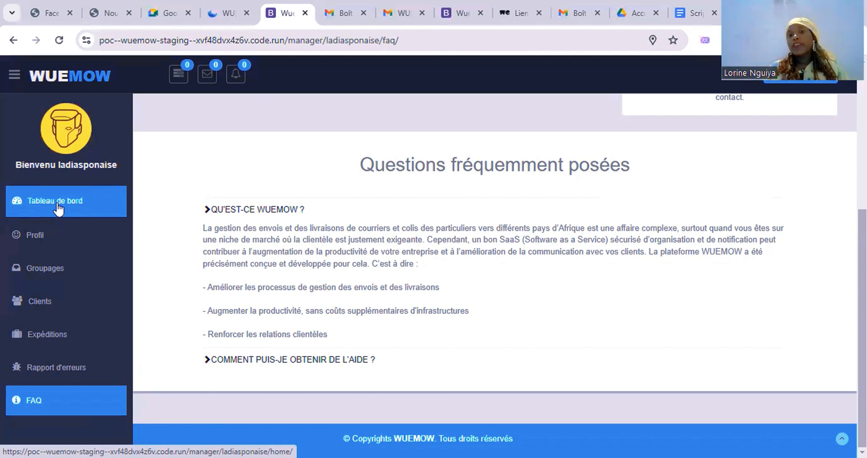
Step: Return to the dashboard, scroll through its charts and cards, then switch to neogooue.com/wuemow
click(57, 209)
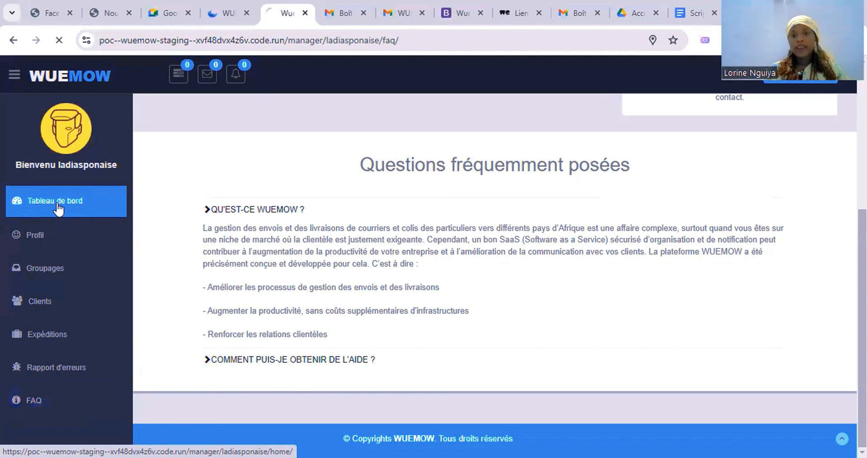
scroll(394, 302, down, 8)
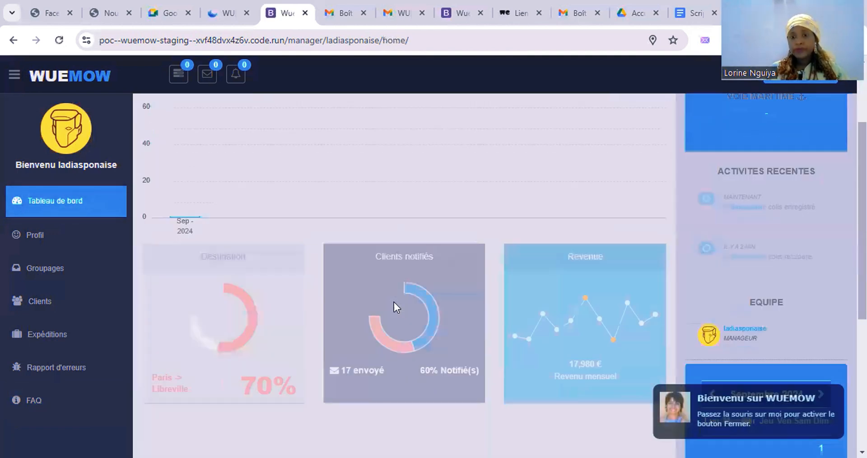
scroll(394, 301, down, 1)
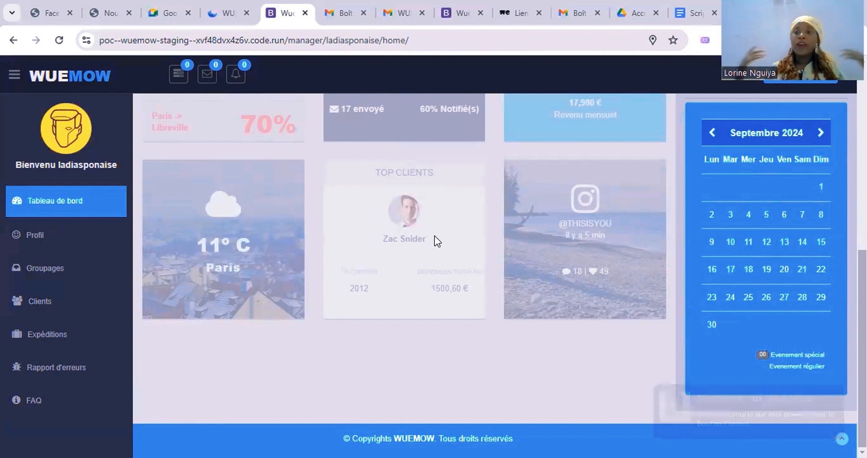
scroll(434, 235, up, 4)
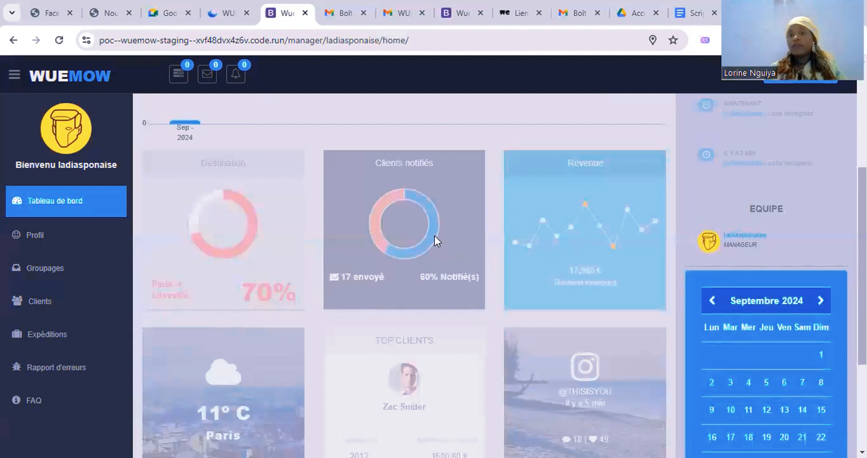
scroll(600, 250, up, 2)
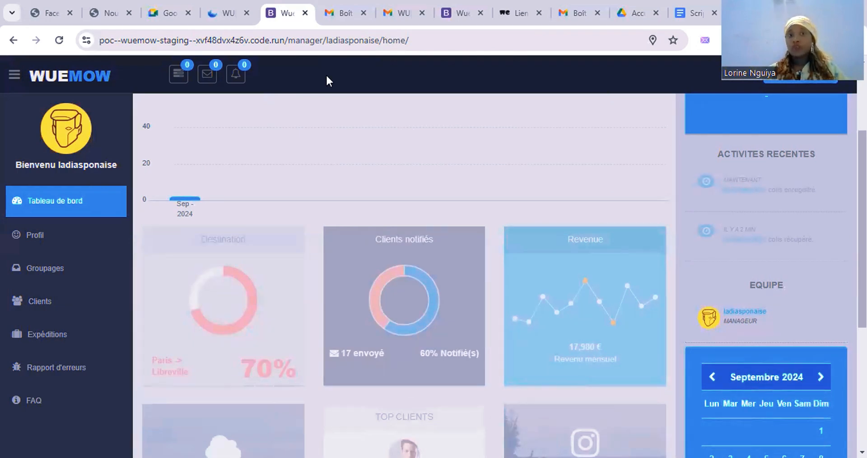
click(228, 13)
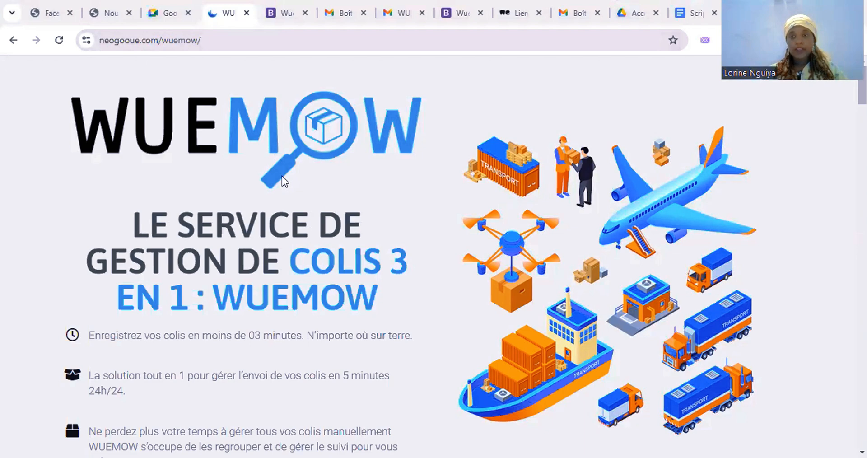
Step: Scroll through the neogooue.com WUEMOW landing page, then return to the Wuemow dashboard
scroll(282, 177, down, 10)
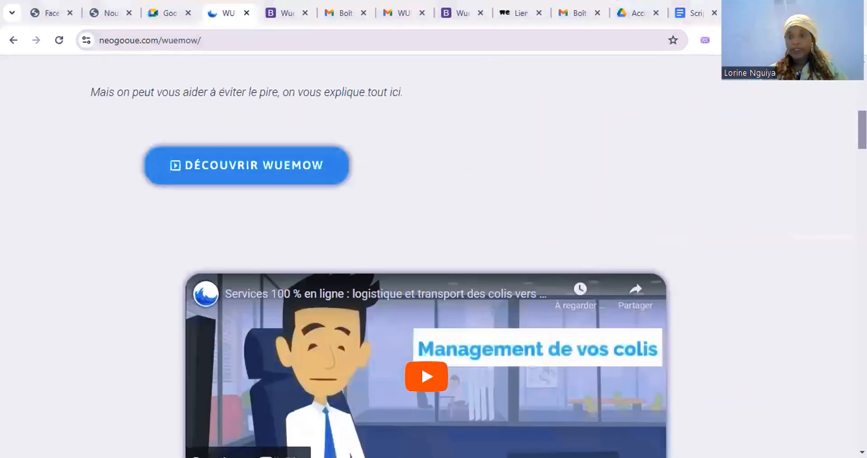
scroll(433, 256, down, 20)
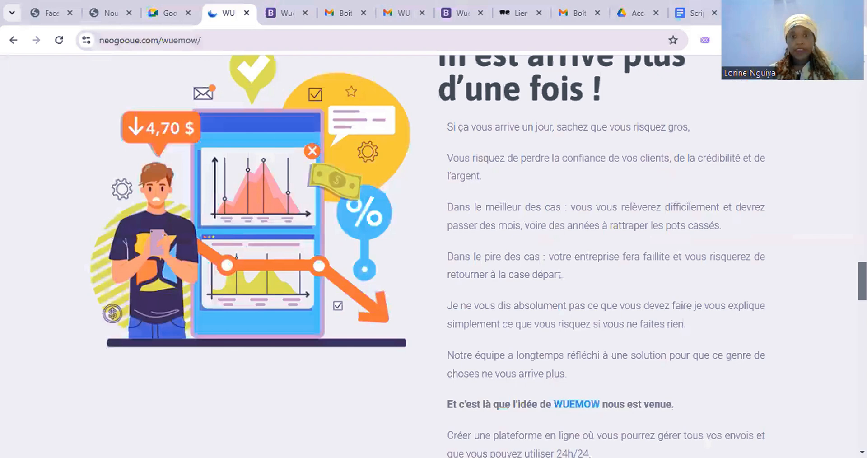
scroll(434, 256, down, 20)
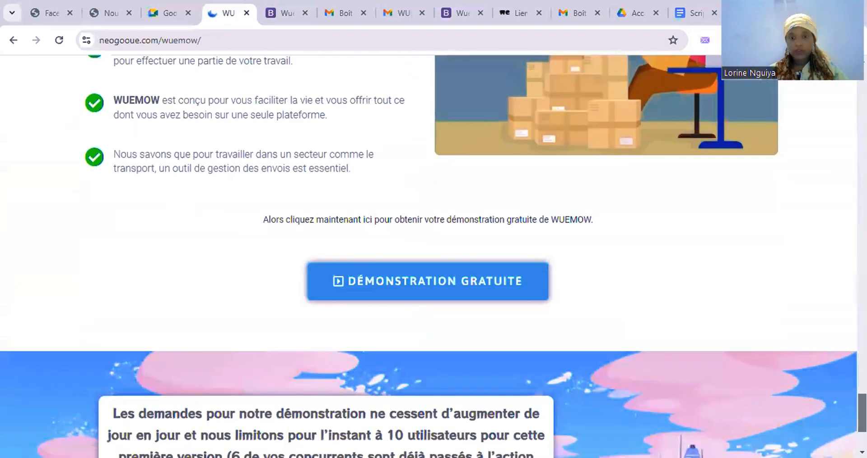
scroll(497, 433, up, 3)
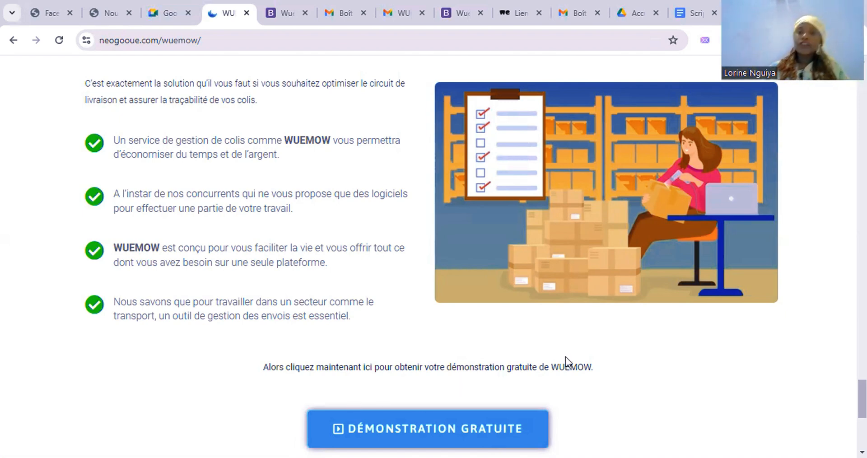
scroll(567, 356, down, 5)
scroll(567, 355, up, 20)
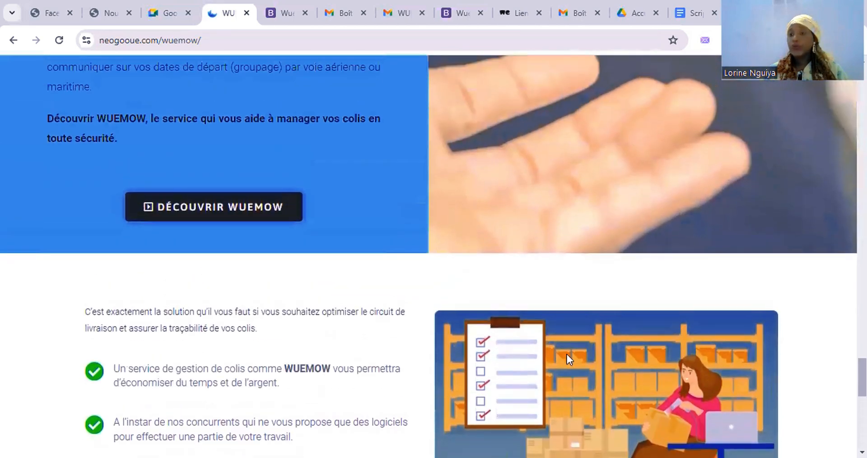
scroll(567, 357, up, 8)
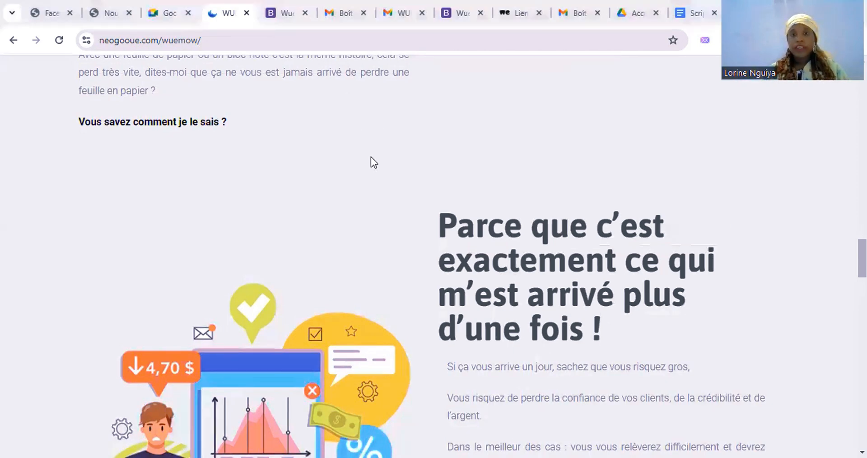
scroll(372, 161, up, 7)
scroll(372, 162, up, 11)
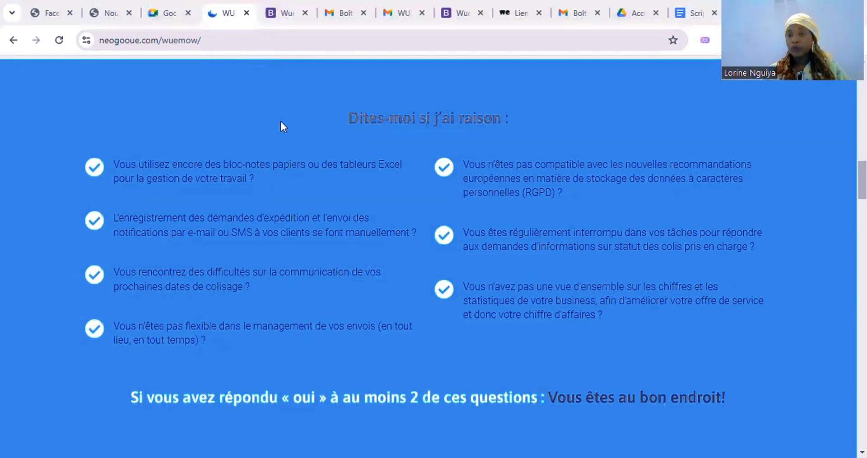
scroll(413, 223, down, 20)
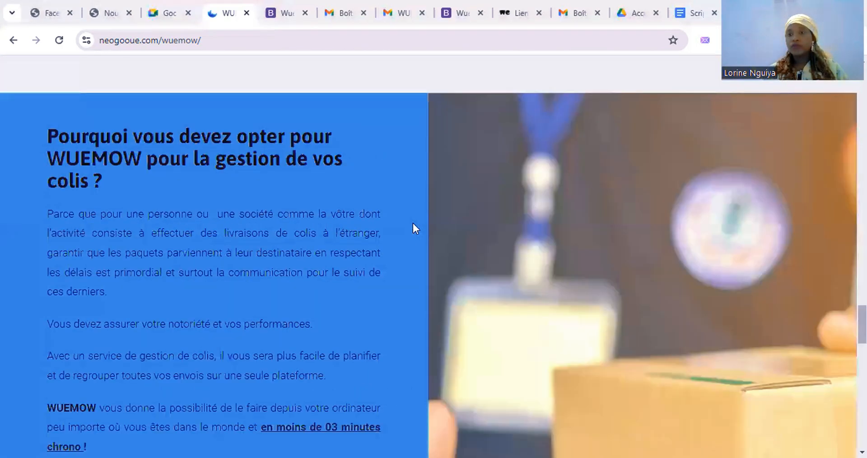
scroll(413, 223, up, 8)
scroll(412, 223, up, 10)
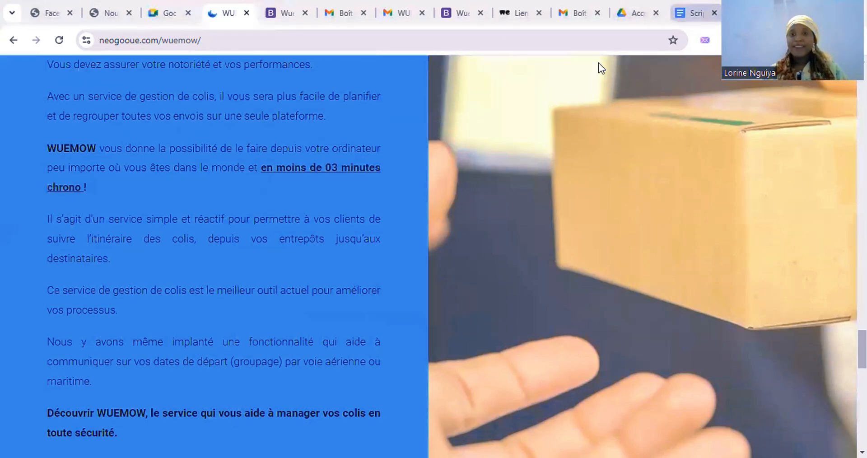
click(274, 13)
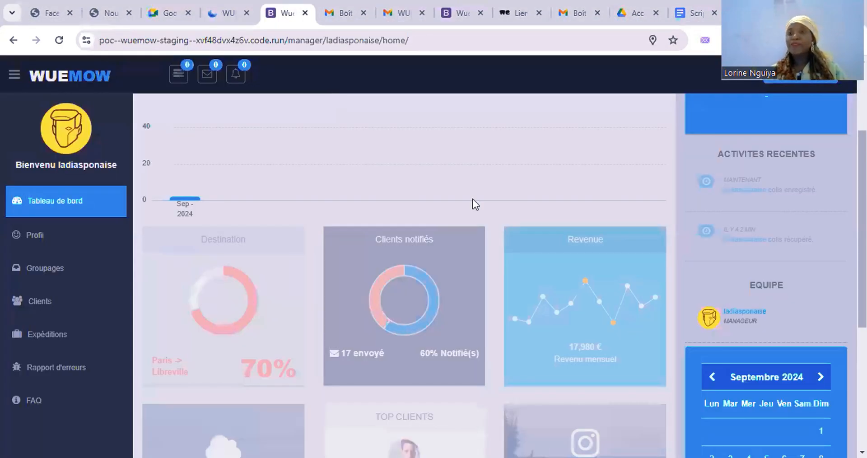